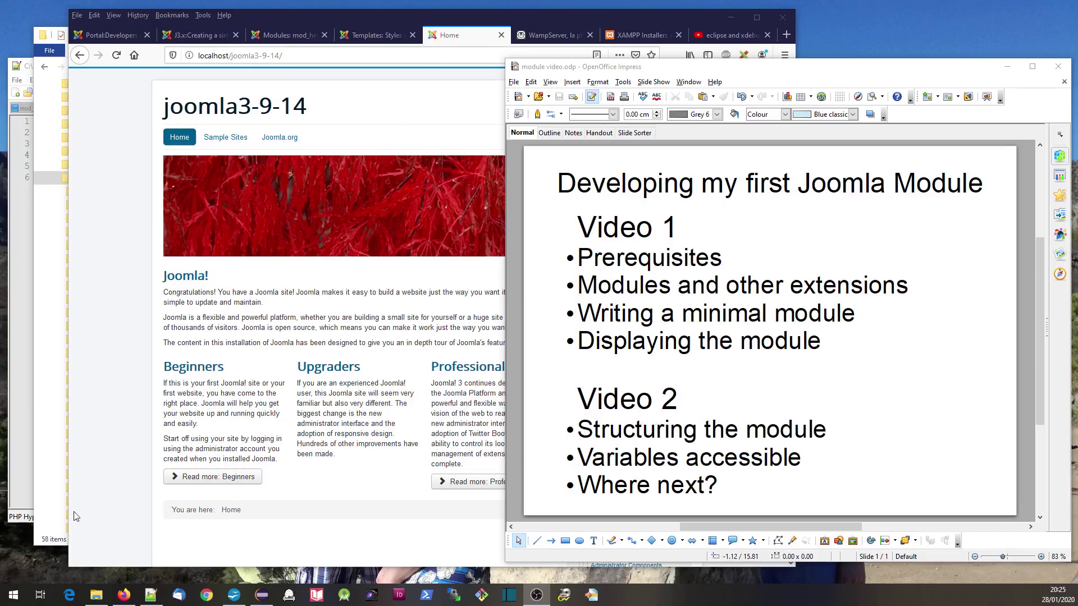
Glance at the mod_helloworld.xml manifest, then return to the minimal mod_helloworld.php file.
{"action": "left_click", "coordinate": [25, 514]}
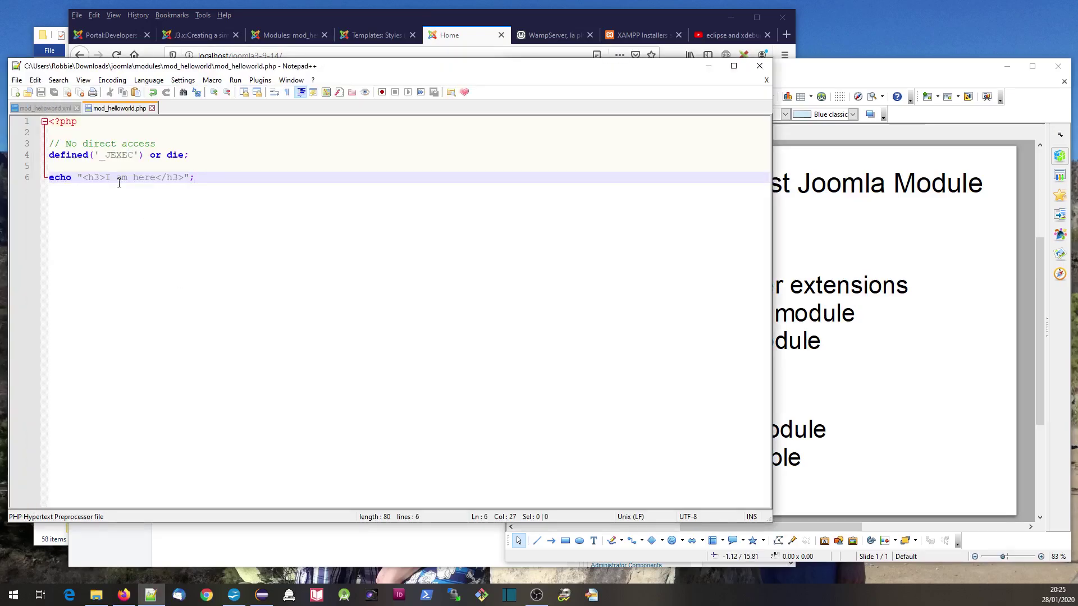
{"action": "left_click", "coordinate": [46, 107]}
{"action": "left_click", "coordinate": [118, 108]}
Bring up the J3.x 'Creating a simple module' tutorial page in Firefox.
{"action": "left_click", "coordinate": [199, 35]}
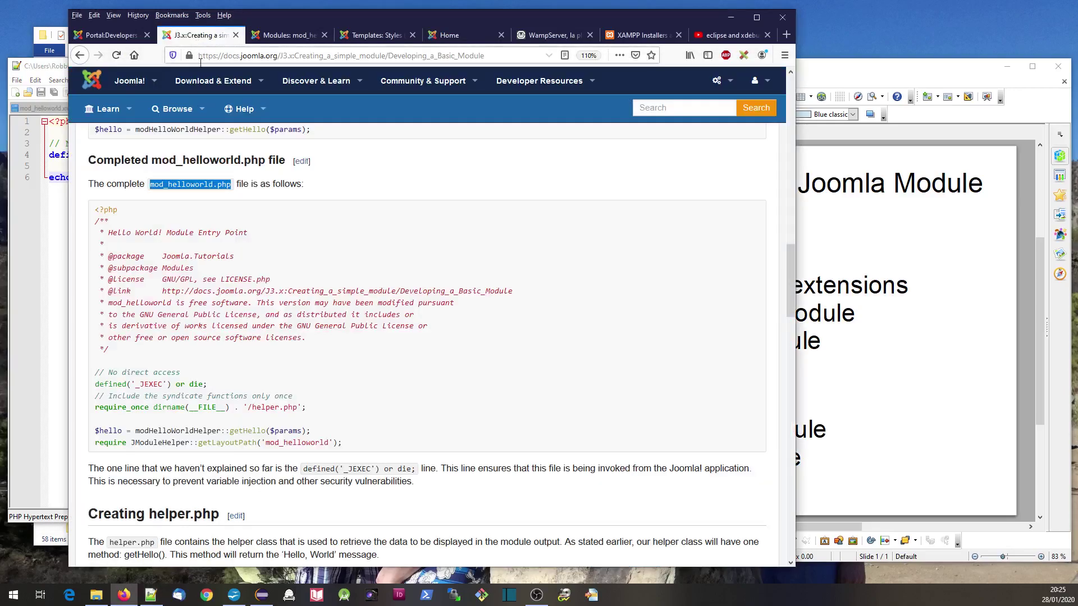
{"action": "scroll", "coordinate": [359, 288], "scroll_direction": "up", "scroll_amount": 10}
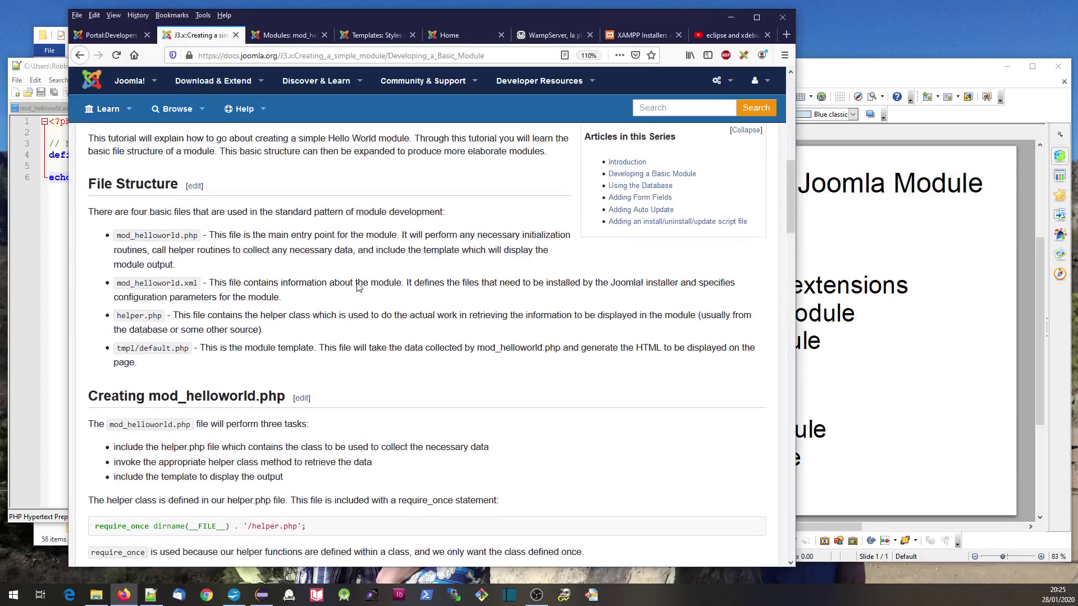
{"action": "scroll", "coordinate": [359, 288], "scroll_direction": "up", "scroll_amount": 5}
{"action": "scroll", "coordinate": [307, 372], "scroll_direction": "down", "scroll_amount": 3}
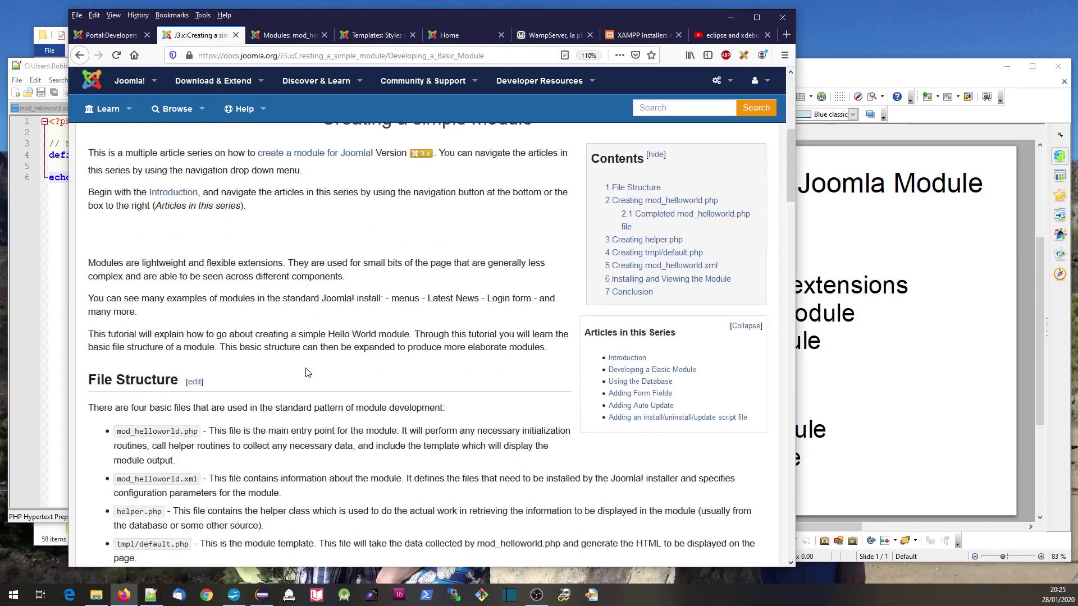
{"action": "scroll", "coordinate": [307, 371], "scroll_direction": "down", "scroll_amount": 5}
{"action": "scroll", "coordinate": [307, 371], "scroll_direction": "down", "scroll_amount": 5}
{"action": "scroll", "coordinate": [307, 372], "scroll_direction": "down", "scroll_amount": 3}
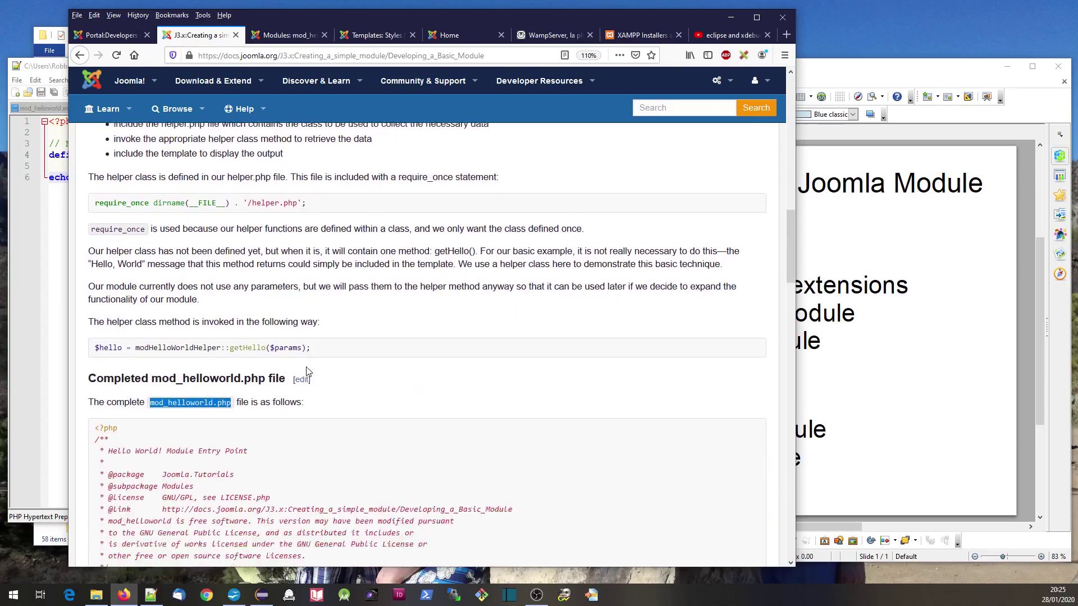
{"action": "scroll", "coordinate": [328, 352], "scroll_direction": "down", "scroll_amount": 3}
{"action": "scroll", "coordinate": [328, 352], "scroll_direction": "down", "scroll_amount": 1}
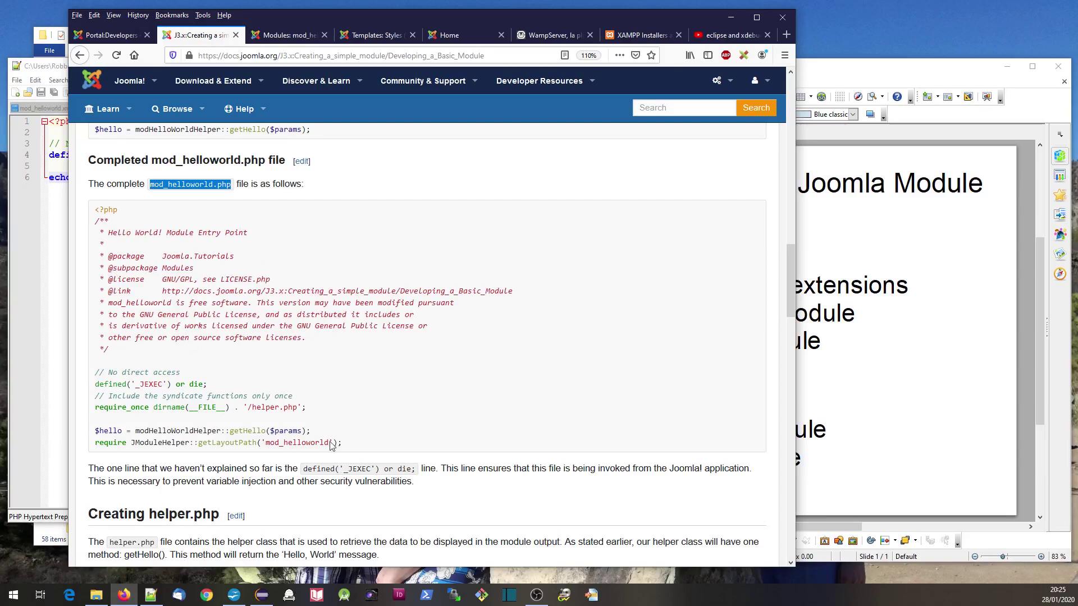
{"action": "scroll", "coordinate": [346, 470], "scroll_direction": "down", "scroll_amount": 1}
{"action": "scroll", "coordinate": [381, 452], "scroll_direction": "down", "scroll_amount": 3}
{"action": "scroll", "coordinate": [382, 453], "scroll_direction": "down", "scroll_amount": 2}
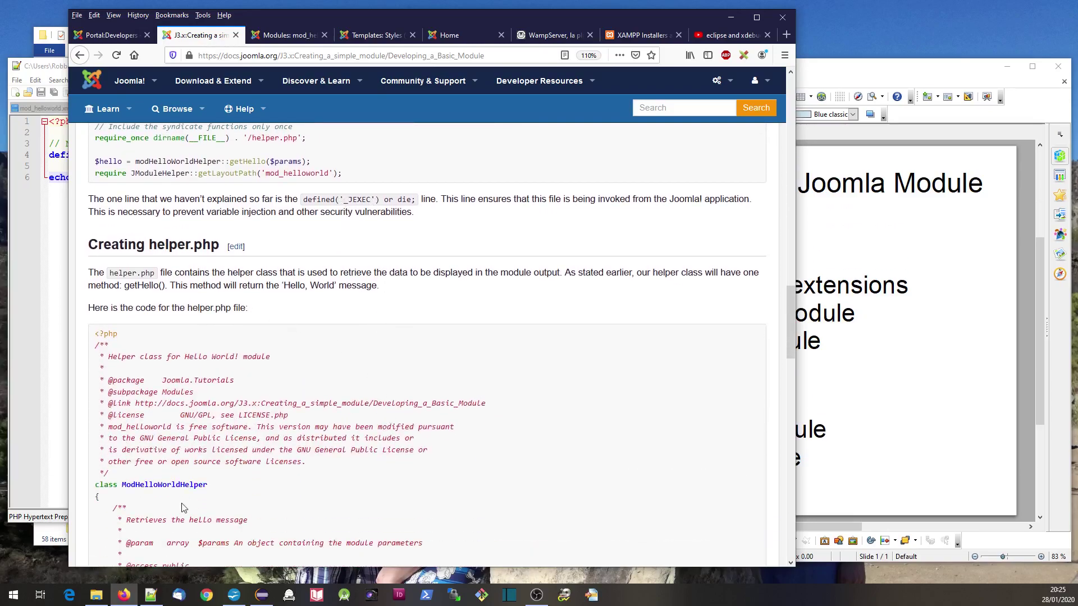
{"action": "scroll", "coordinate": [209, 337], "scroll_direction": "down", "scroll_amount": 2}
{"action": "scroll", "coordinate": [226, 379], "scroll_direction": "down", "scroll_amount": 1}
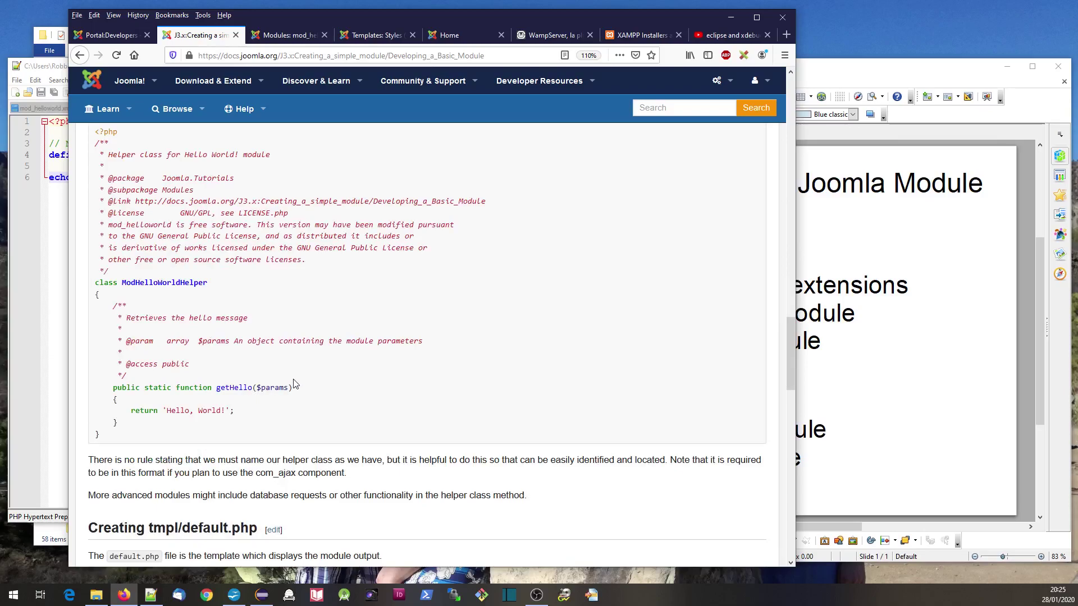
{"action": "scroll", "coordinate": [296, 384], "scroll_direction": "down", "scroll_amount": 2}
{"action": "scroll", "coordinate": [296, 379], "scroll_direction": "down", "scroll_amount": 2}
{"action": "scroll", "coordinate": [295, 379], "scroll_direction": "down", "scroll_amount": 1}
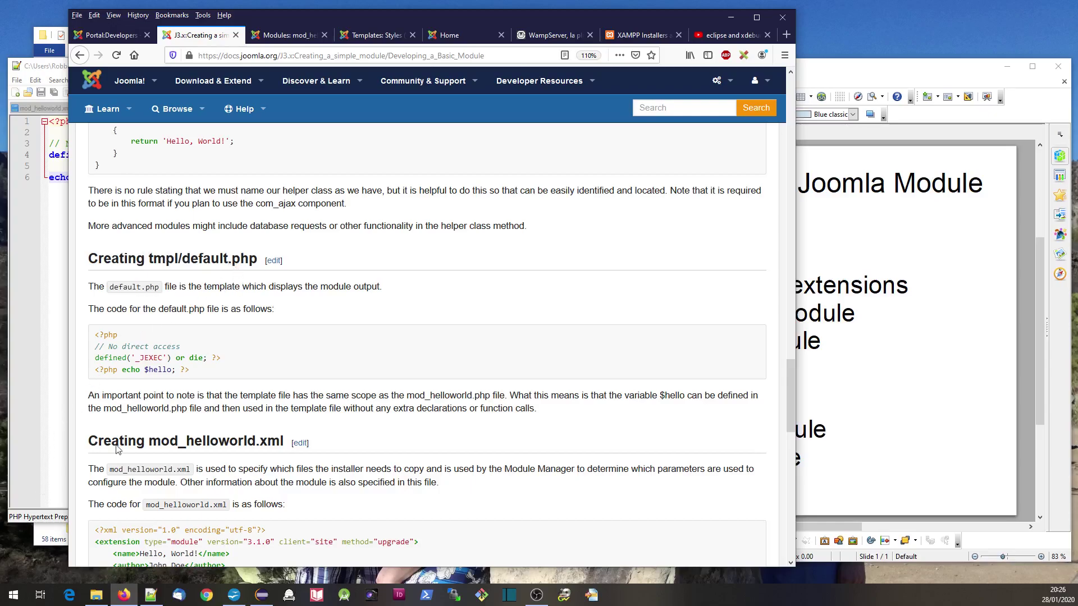
{"action": "scroll", "coordinate": [300, 391], "scroll_direction": "up", "scroll_amount": 5}
{"action": "scroll", "coordinate": [299, 391], "scroll_direction": "up", "scroll_amount": 3}
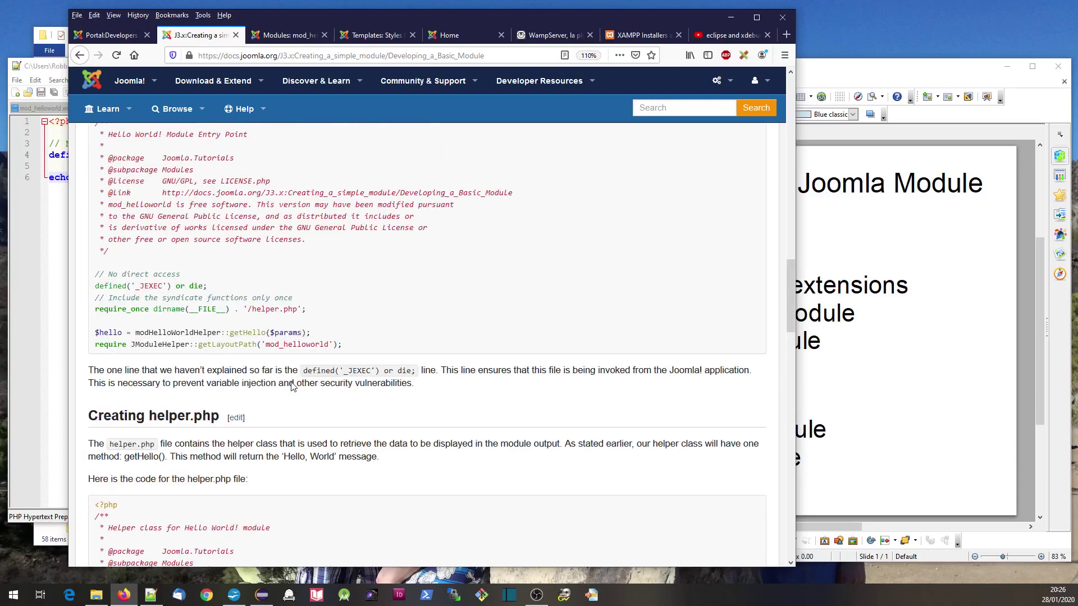
{"action": "scroll", "coordinate": [298, 397], "scroll_direction": "up", "scroll_amount": 4}
Copy the tutorial's completed mod_helloworld.php code and paste it over lines 2–6.
{"action": "left_click_drag", "start_coordinate": [354, 445], "coordinate": [95, 211]}
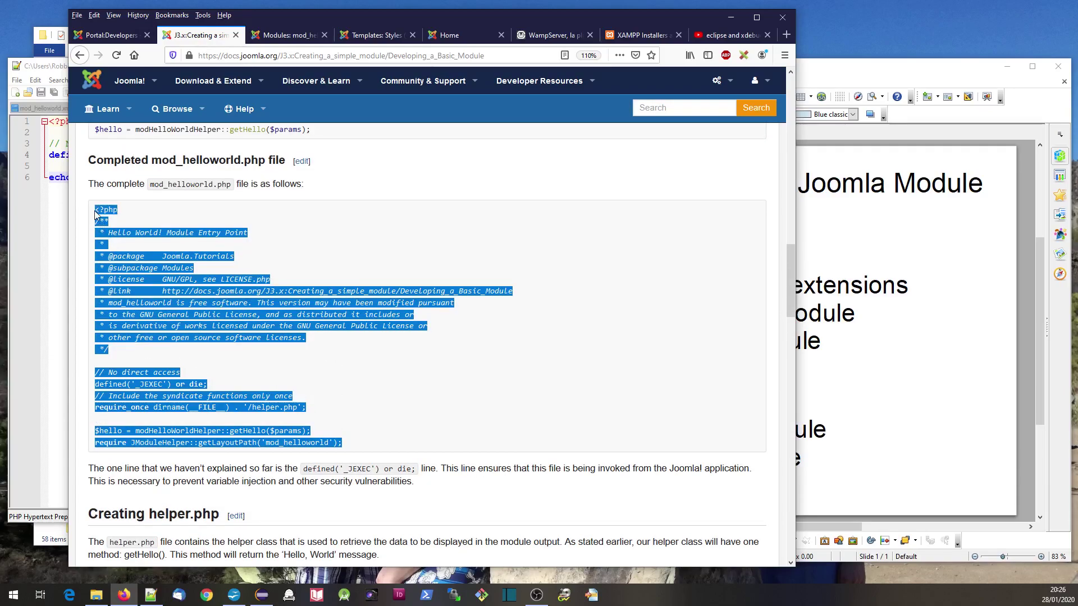
{"action": "key", "text": "ctrl+c"}
{"action": "left_click", "coordinate": [33, 405]}
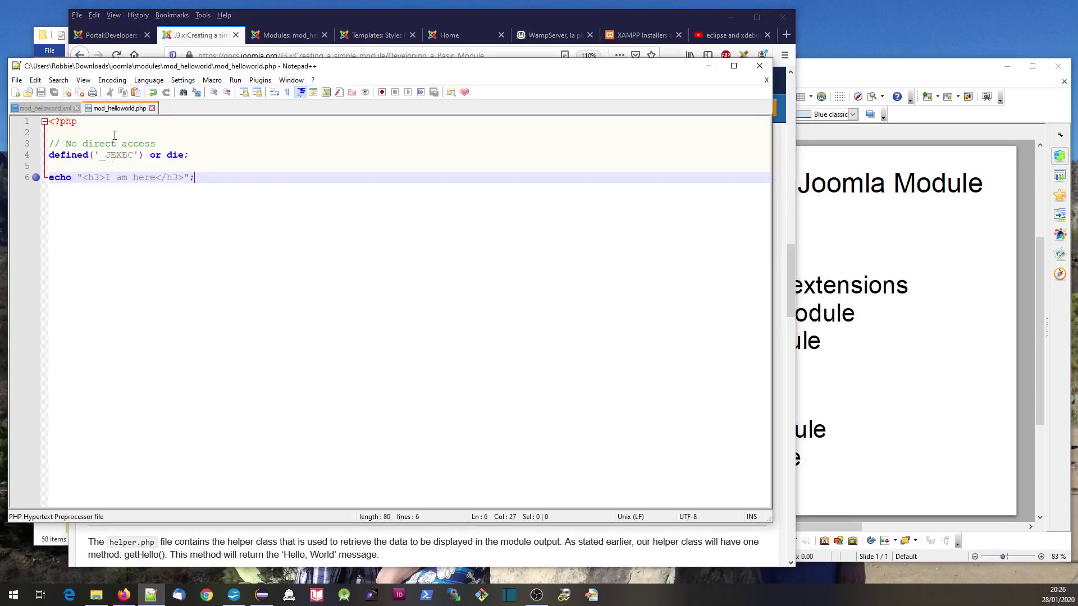
{"action": "left_click_drag", "start_coordinate": [194, 178], "coordinate": [49, 135]}
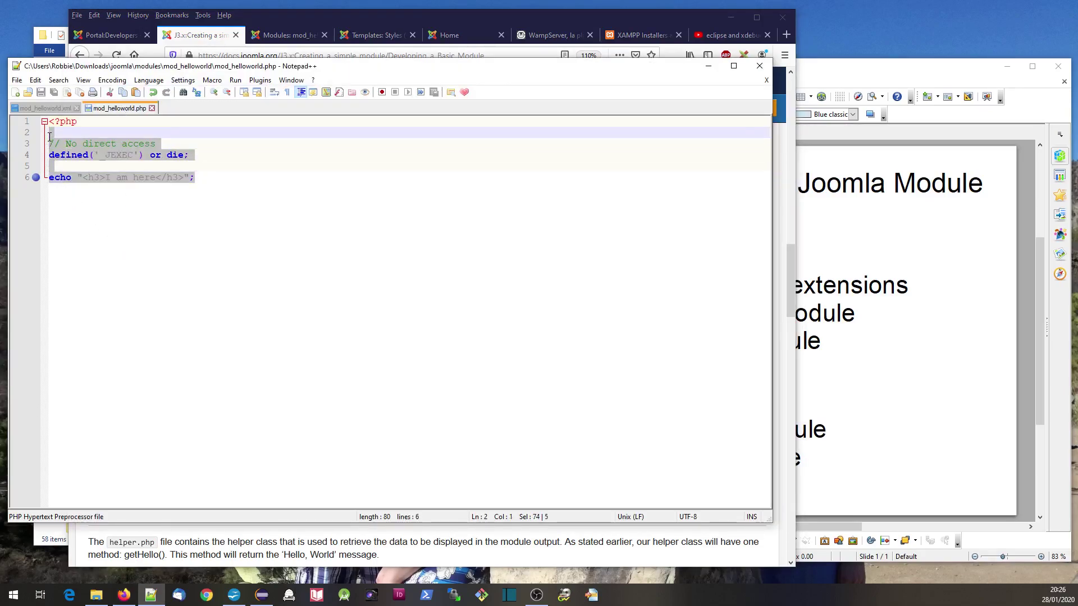
{"action": "key", "text": "ctrl+v"}
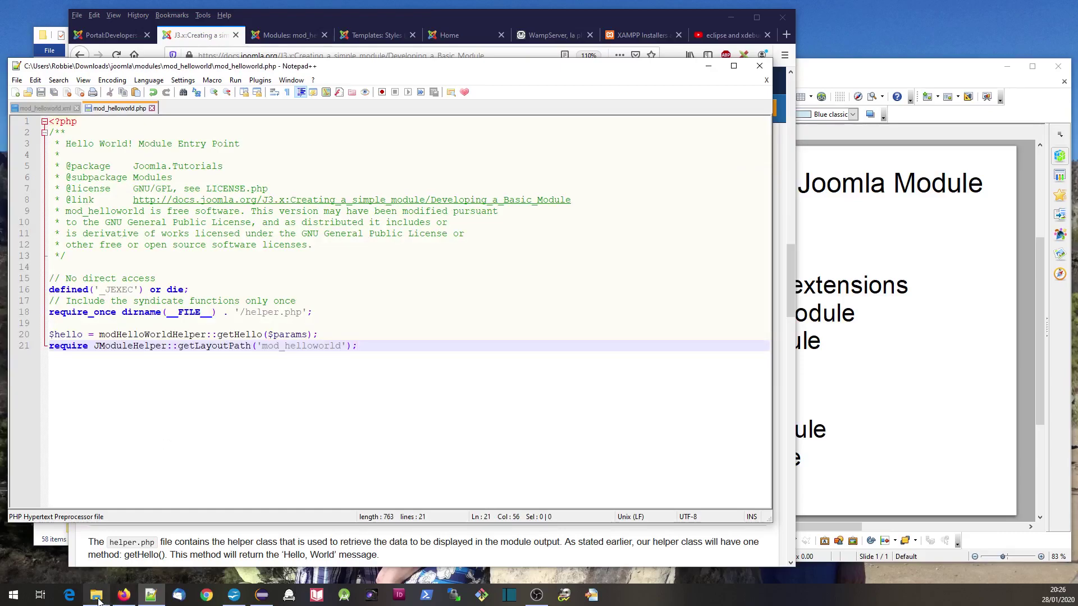
Copy the tutorial's ModHelloWorldHelper class into a new file saved as helper.php.
{"action": "left_click", "coordinate": [124, 595]}
{"action": "scroll", "coordinate": [226, 344], "scroll_direction": "down", "scroll_amount": 5}
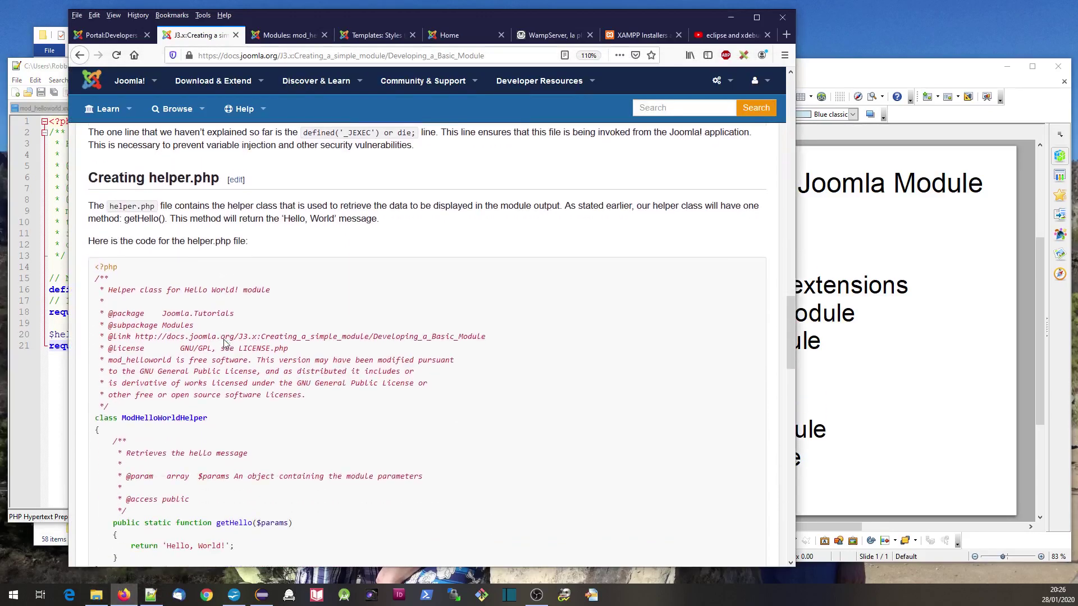
{"action": "scroll", "coordinate": [226, 343], "scroll_direction": "down", "scroll_amount": 2}
{"action": "left_click_drag", "start_coordinate": [101, 504], "coordinate": [90, 201]}
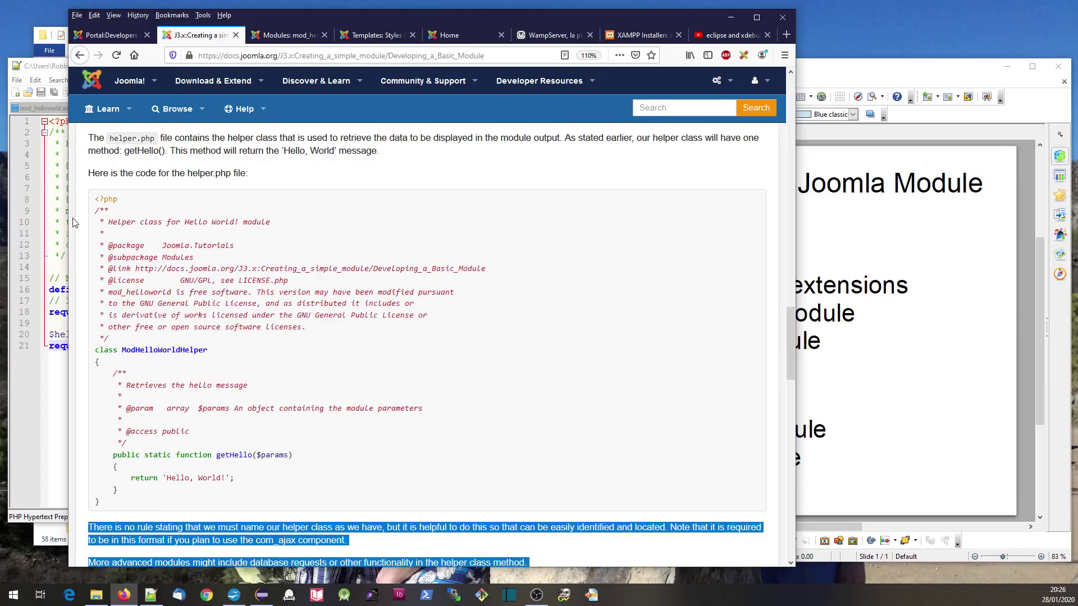
{"action": "key", "text": "ctrl+c"}
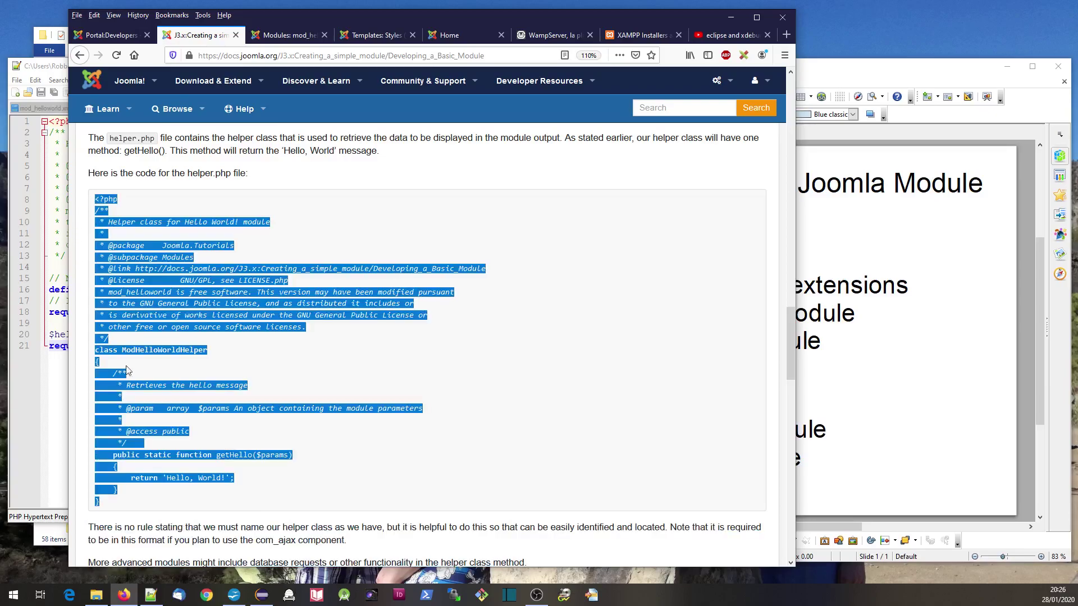
{"action": "left_click", "coordinate": [151, 596]}
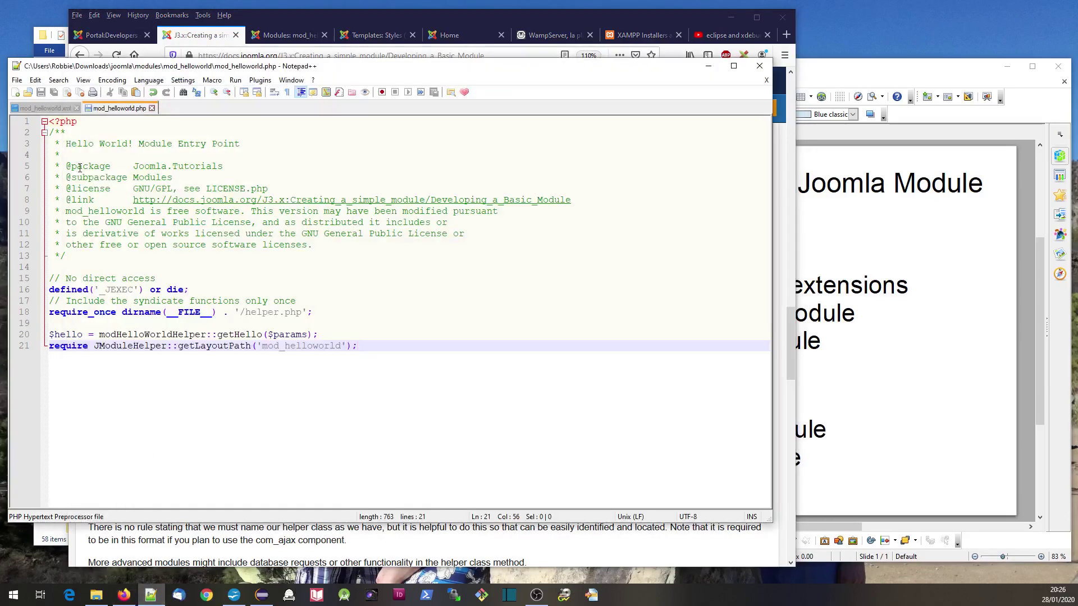
{"action": "left_click", "coordinate": [28, 91]}
{"action": "key", "text": "ctrl+v"}
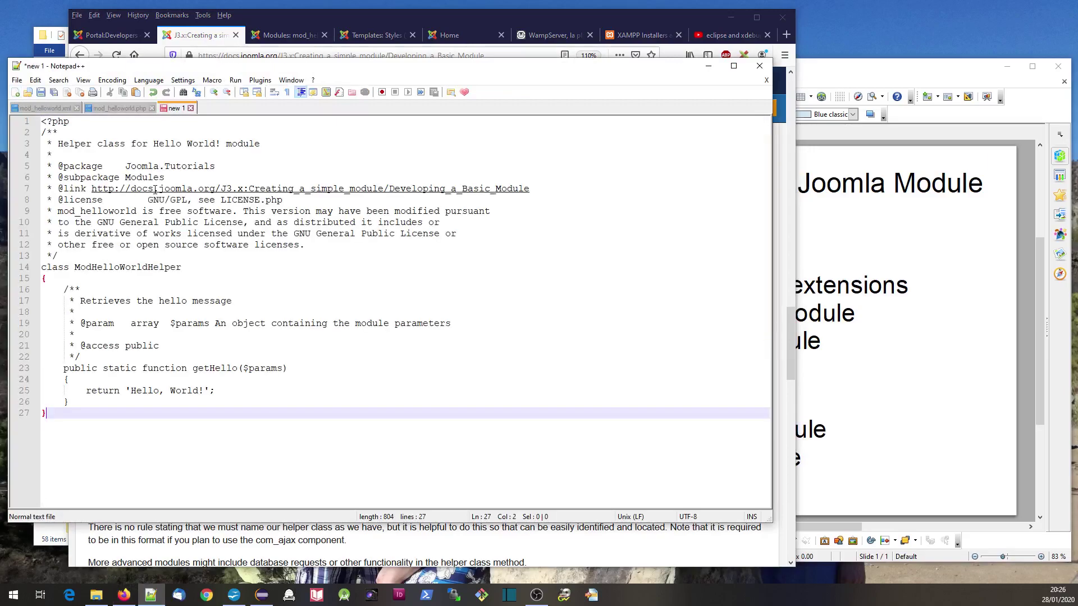
{"action": "key", "text": "ctrl+s"}
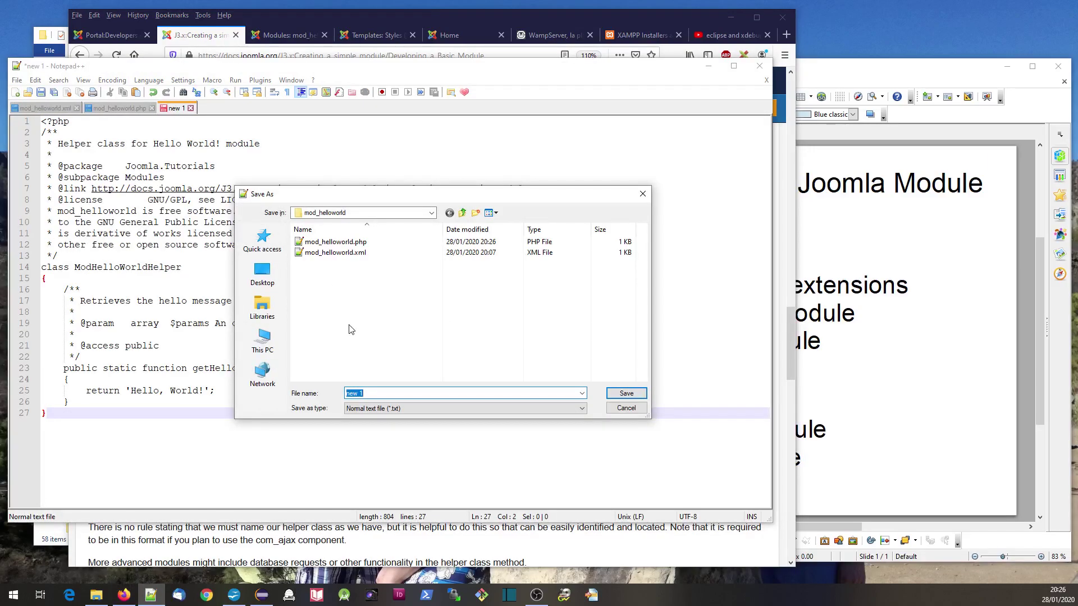
{"action": "type", "text": "helper.php"}
{"action": "key", "text": "Return"}
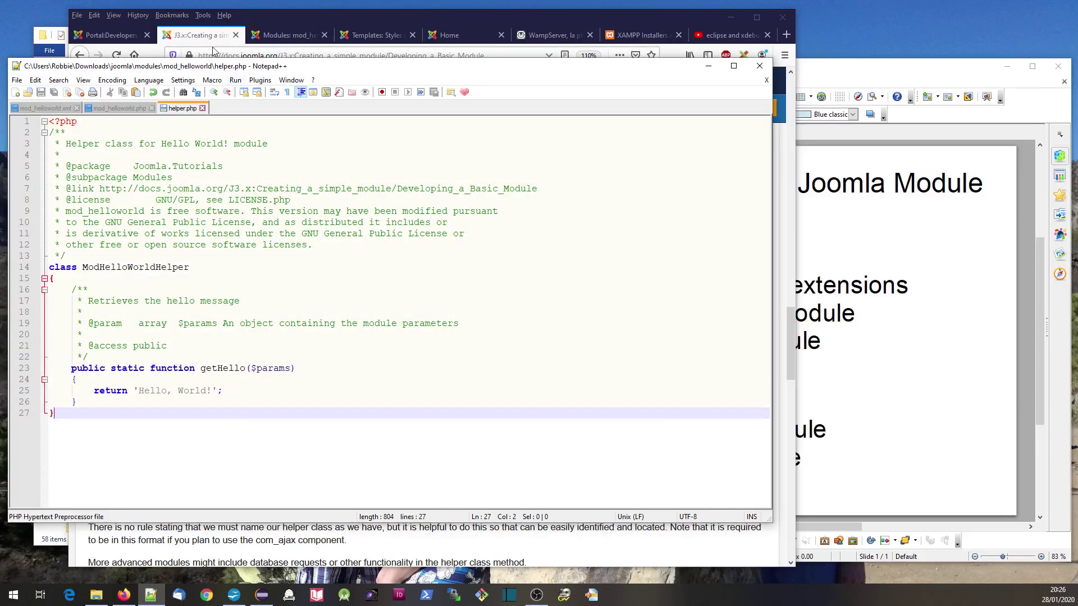
Paste the tutorial's four-line default.php template, which echoes $hello, into a new file.
{"action": "left_click", "coordinate": [202, 36]}
{"action": "scroll", "coordinate": [253, 303], "scroll_direction": "down", "scroll_amount": 5}
{"action": "scroll", "coordinate": [252, 337], "scroll_direction": "down", "scroll_amount": 3}
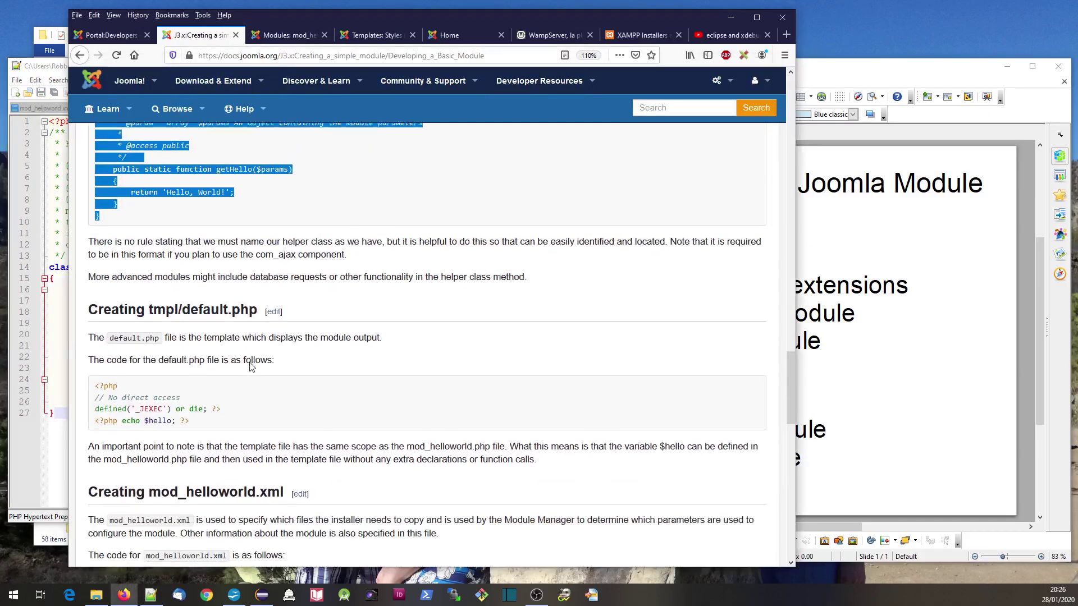
{"action": "left_click_drag", "start_coordinate": [194, 305], "coordinate": [95, 266]}
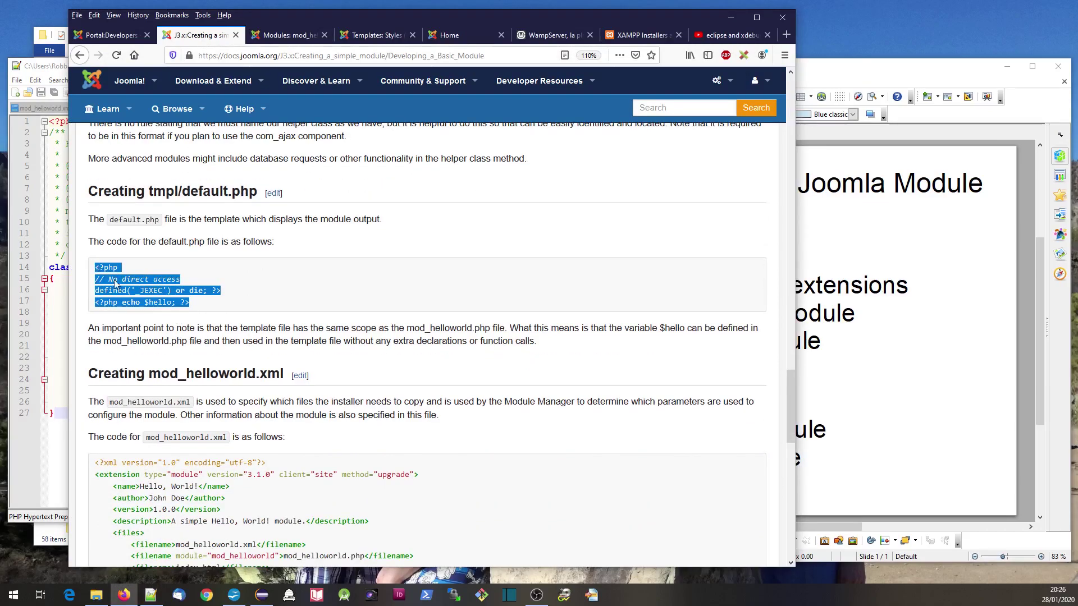
{"action": "left_click", "coordinate": [151, 596]}
{"action": "left_click", "coordinate": [15, 93]}
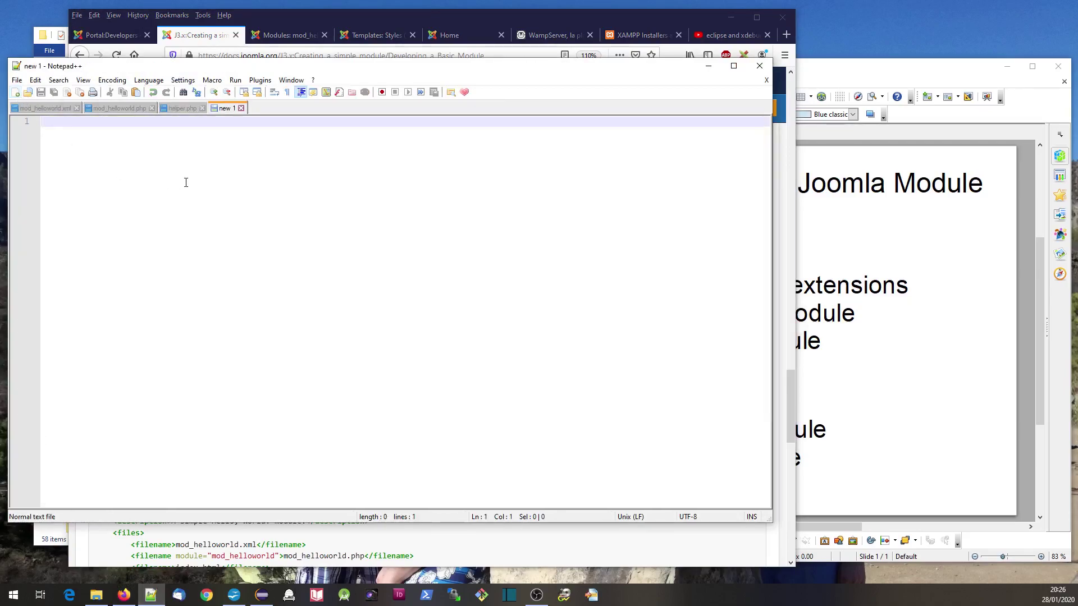
{"action": "key", "text": "ctrl+v"}
Save the template as default.php inside a newly created tmpl folder.
{"action": "key", "text": "ctrl+s"}
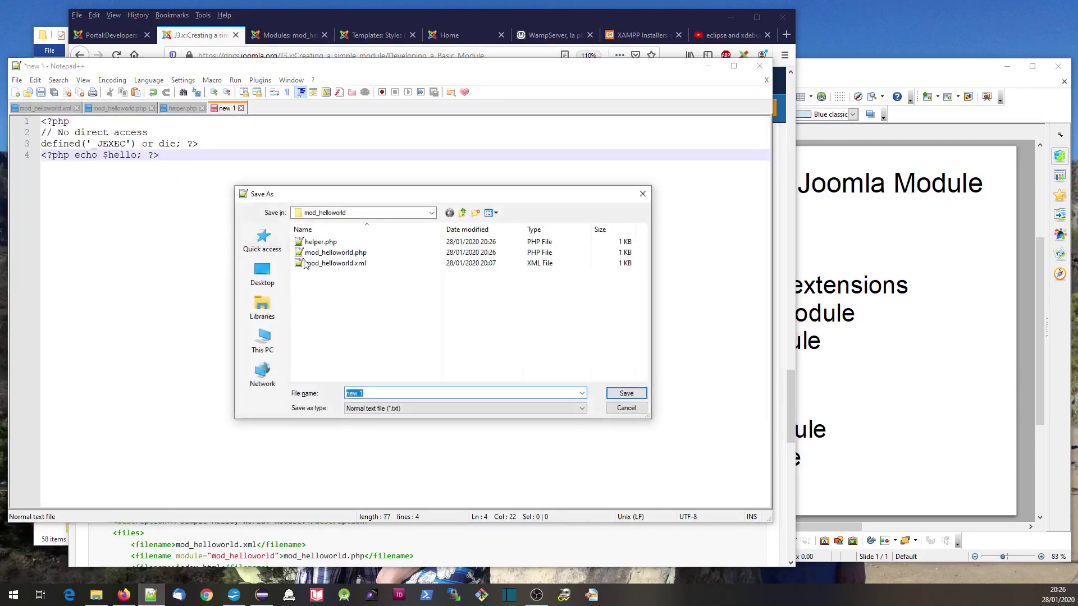
{"action": "left_click", "coordinate": [477, 214]}
{"action": "type", "text": "tmpl"}
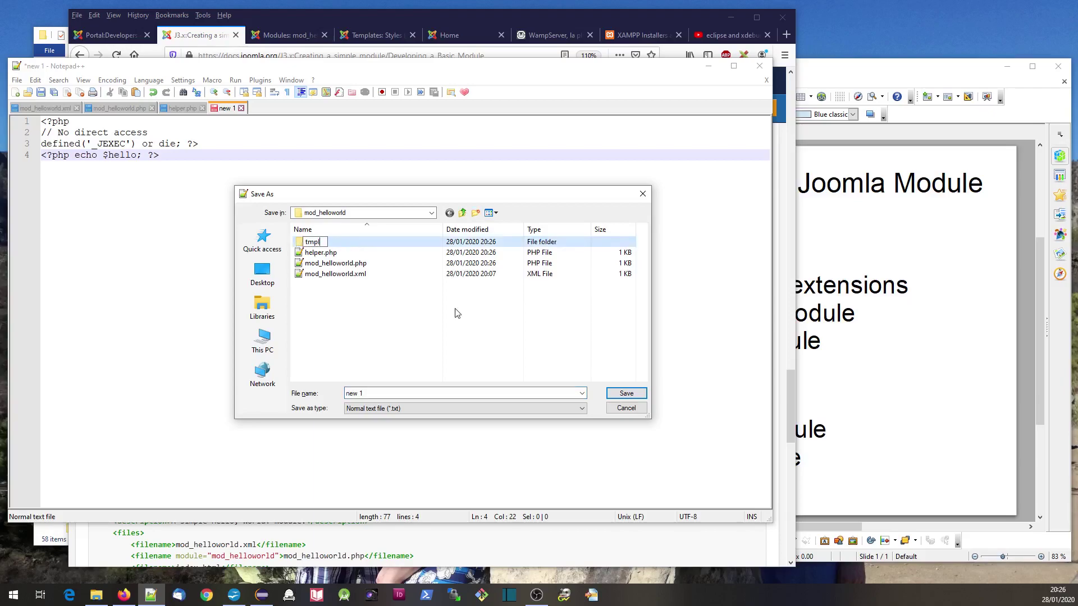
{"action": "key", "text": "Return"}
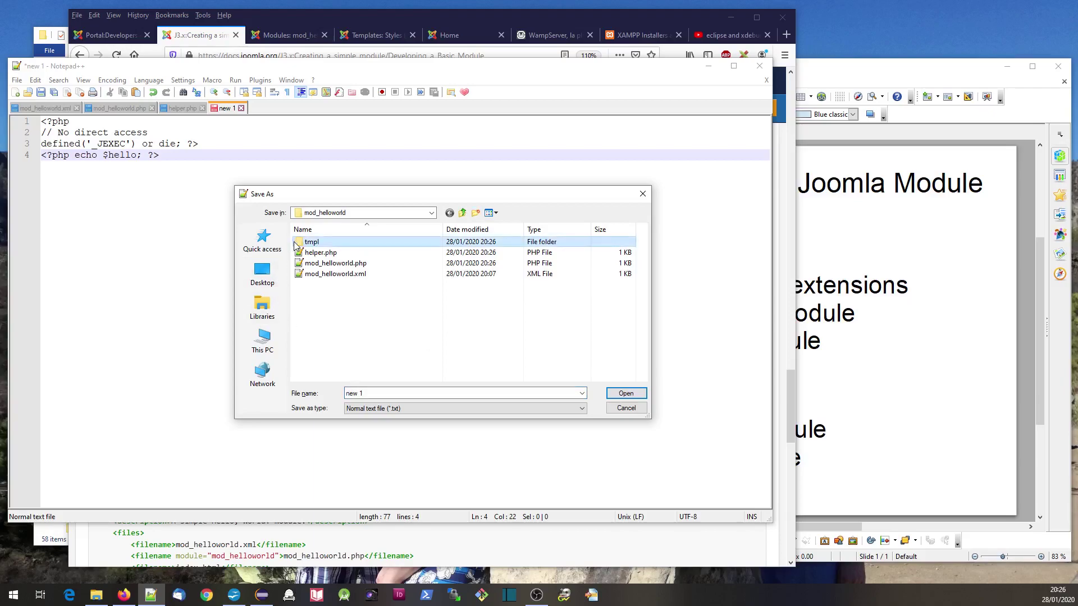
{"action": "double_click", "coordinate": [311, 241]}
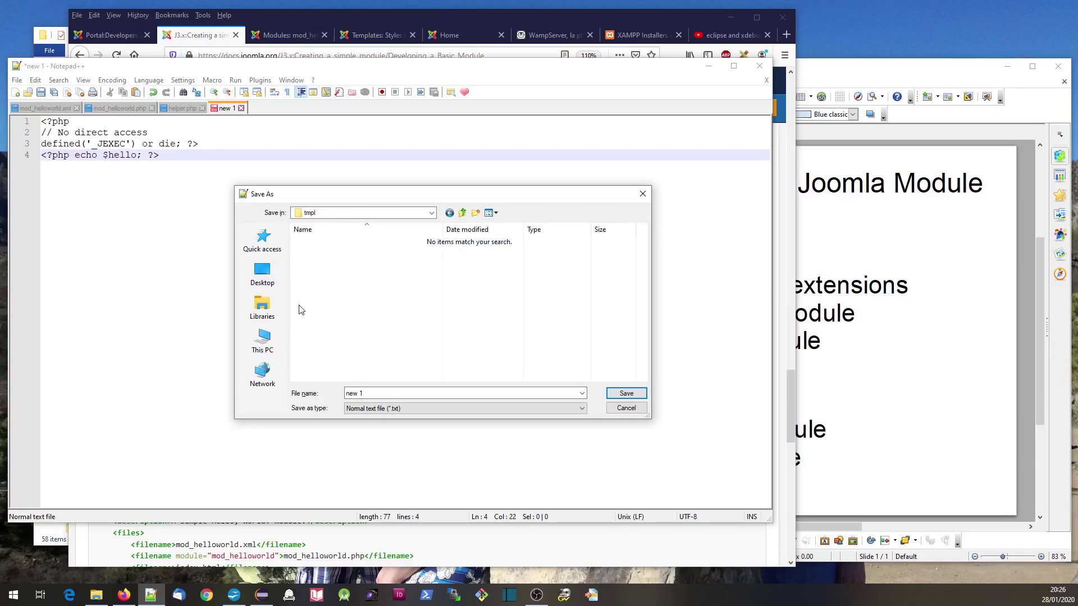
{"action": "left_click", "coordinate": [371, 394]}
{"action": "type", "text": "default.php"}
{"action": "key", "text": "Return"}
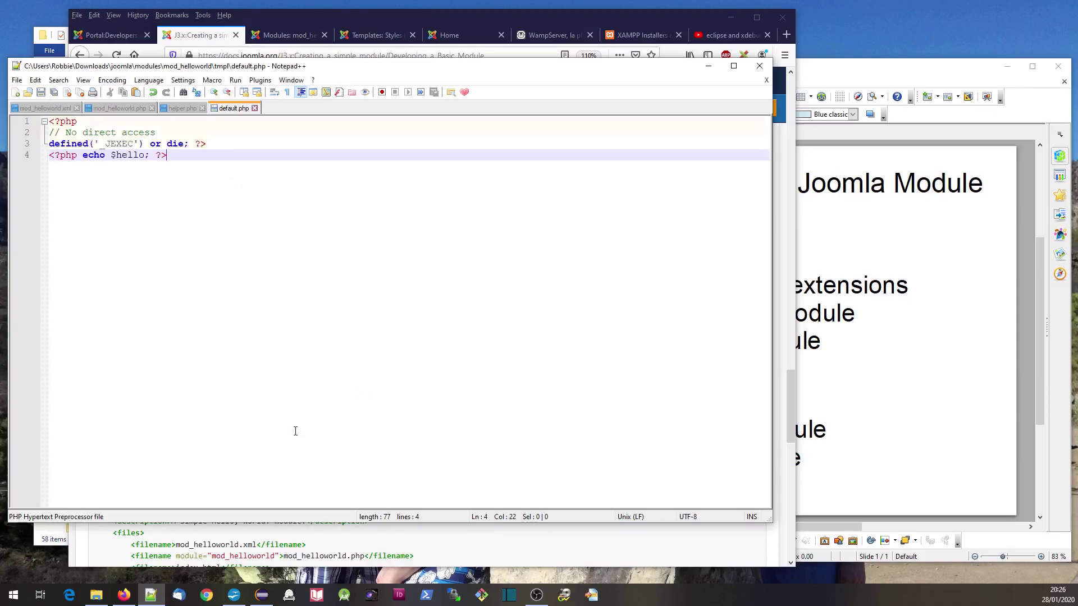
Replace mod_helloworld.xml's contents with the documented manifest XML.
{"action": "left_click", "coordinate": [124, 596]}
{"action": "scroll", "coordinate": [176, 316], "scroll_direction": "down", "scroll_amount": 1}
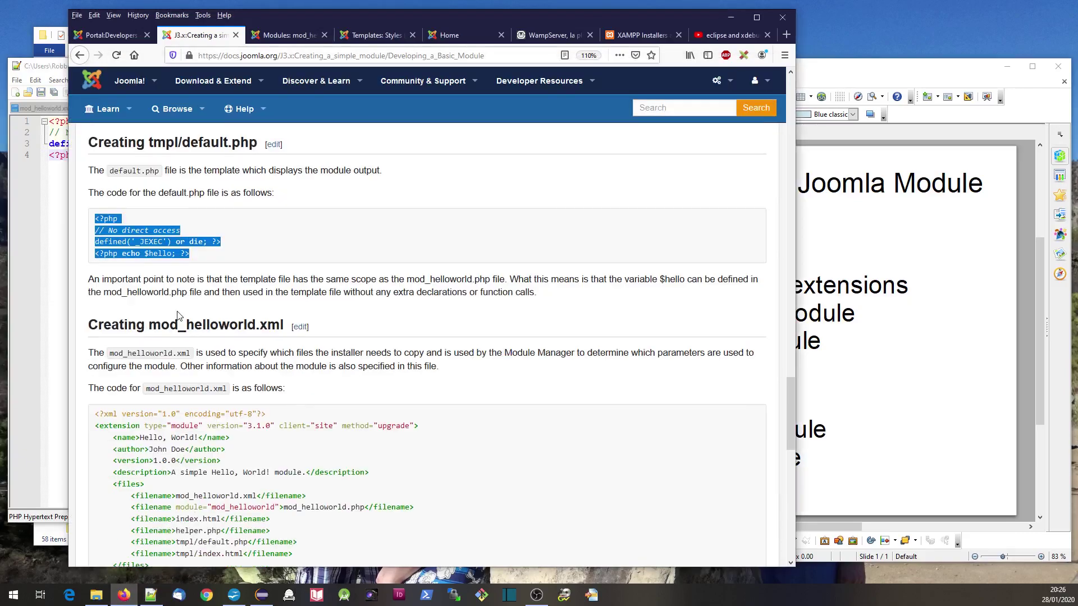
{"action": "scroll", "coordinate": [179, 316], "scroll_direction": "down", "scroll_amount": 2}
{"action": "left_click_drag", "start_coordinate": [161, 451], "coordinate": [88, 251]}
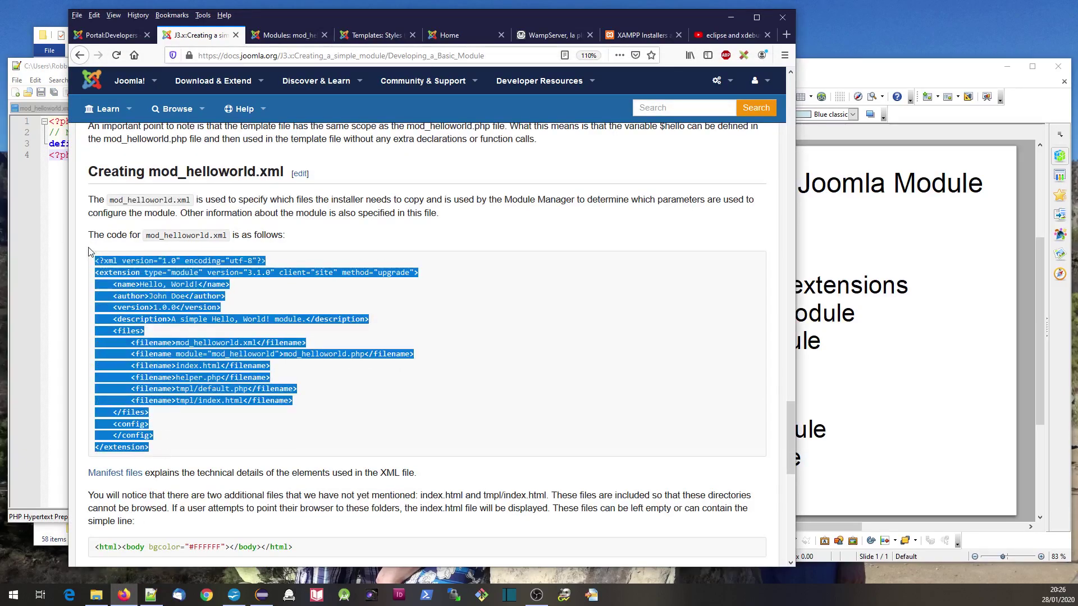
{"action": "left_click", "coordinate": [153, 595]}
{"action": "left_click", "coordinate": [43, 109]}
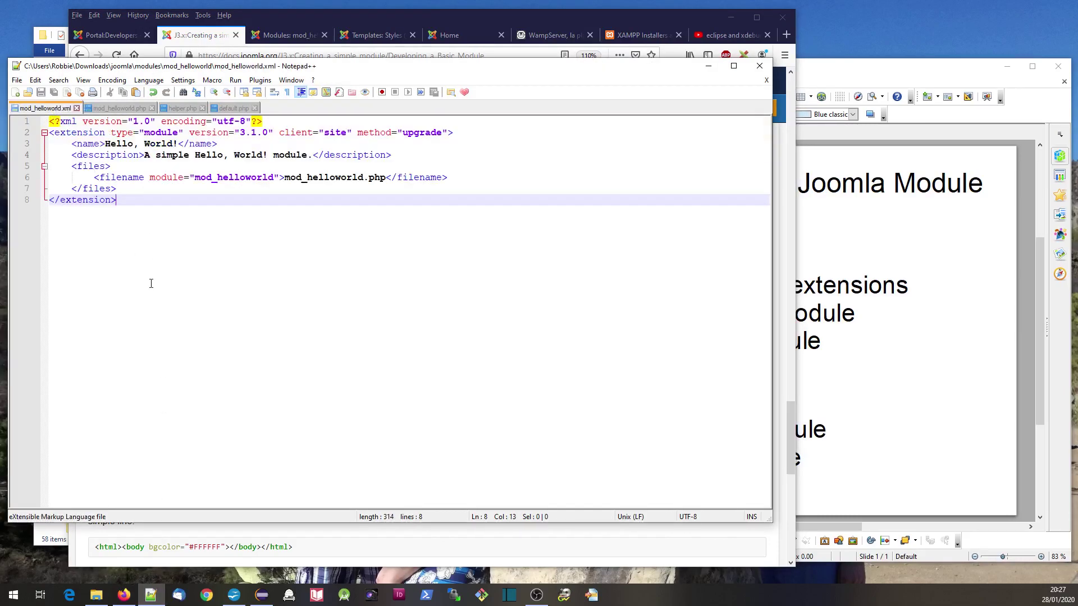
{"action": "key", "text": "ctrl+a"}
{"action": "key", "text": "Delete"}
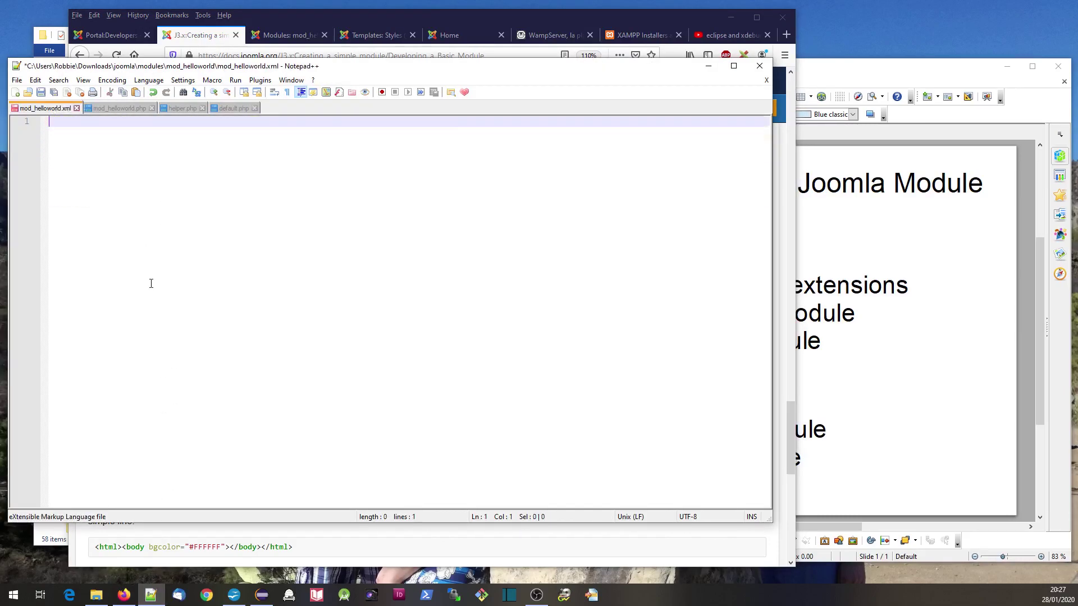
{"action": "type", "text": "<?xml version=\"1.0\" encoding=\"utf-8\"?> <extension type=\"module\" version=\"3.1.0\" client=\"site\" method=\"upgrade\">     <name>Hello, World!</name>     <author>John Doe</author>     <version>1.0.0</version>     <description>A simple Hello, World! module.</description>     <files>         <filename>mod_helloworld.xml</filename>         <filename module=\"mod_helloworld\">mod_helloworld.php</filename>         <filename>index.html</filename>         <filename>helper.php</filename>         <filename>tmpl/default.php</filename>         <filename>tmpl/index.html</filename>     </files>     <config>     </config> </extension>"}
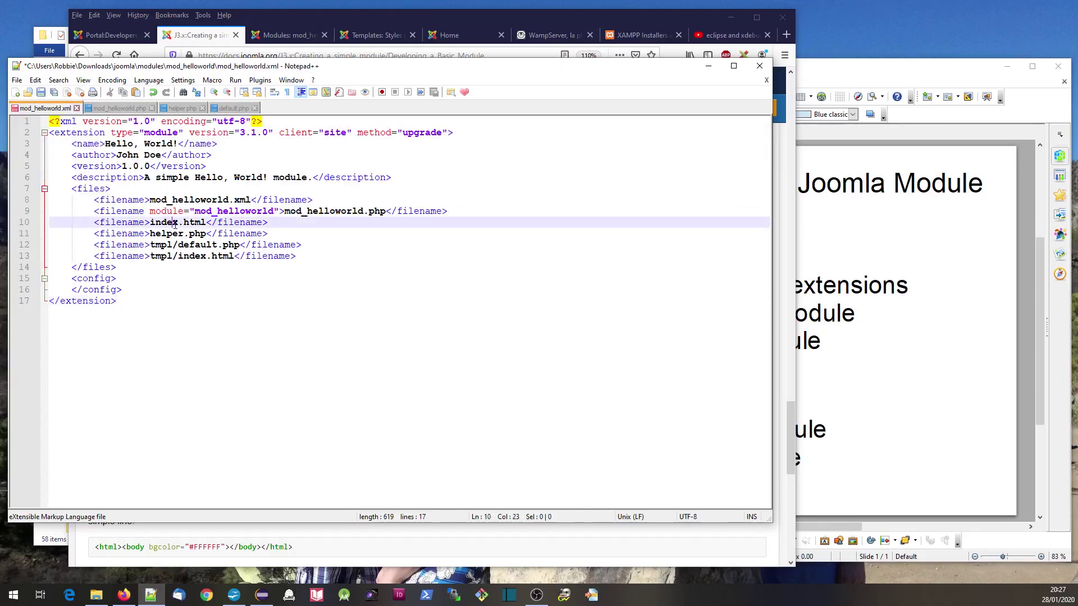
Remove the index.html and tmpl/index.html filename lines and save the manifest.
{"action": "triple_click", "coordinate": [178, 222]}
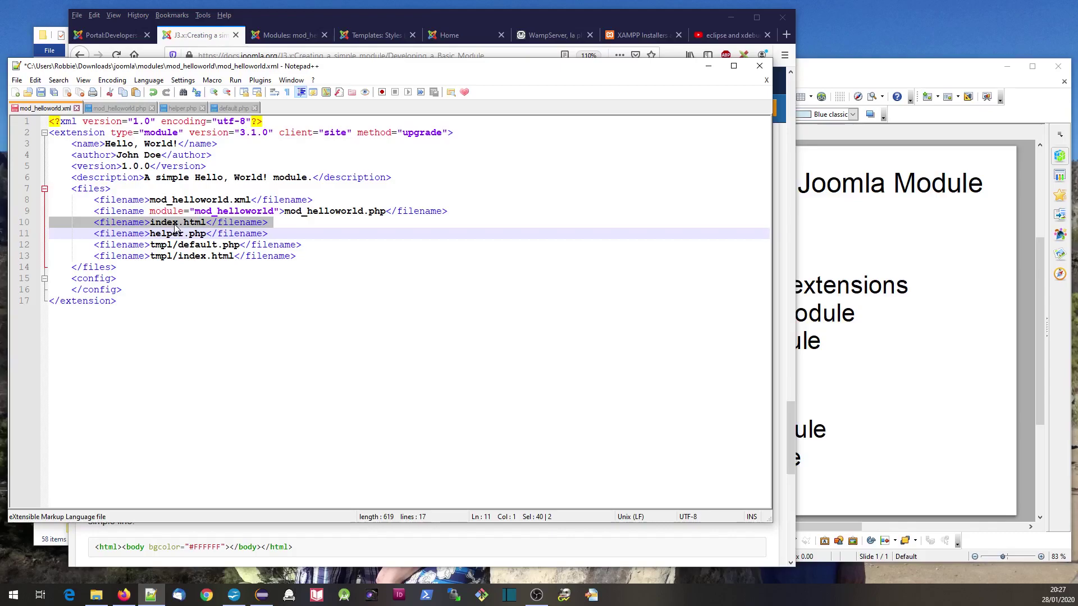
{"action": "key", "text": "Delete"}
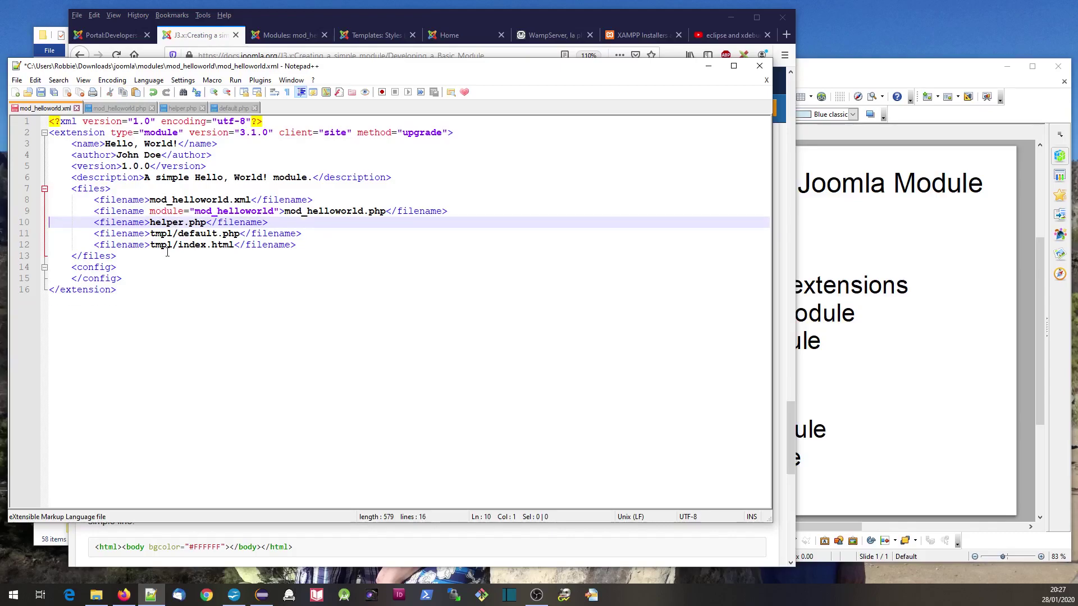
{"action": "left_click", "coordinate": [166, 246]}
{"action": "triple_click", "coordinate": [167, 246]}
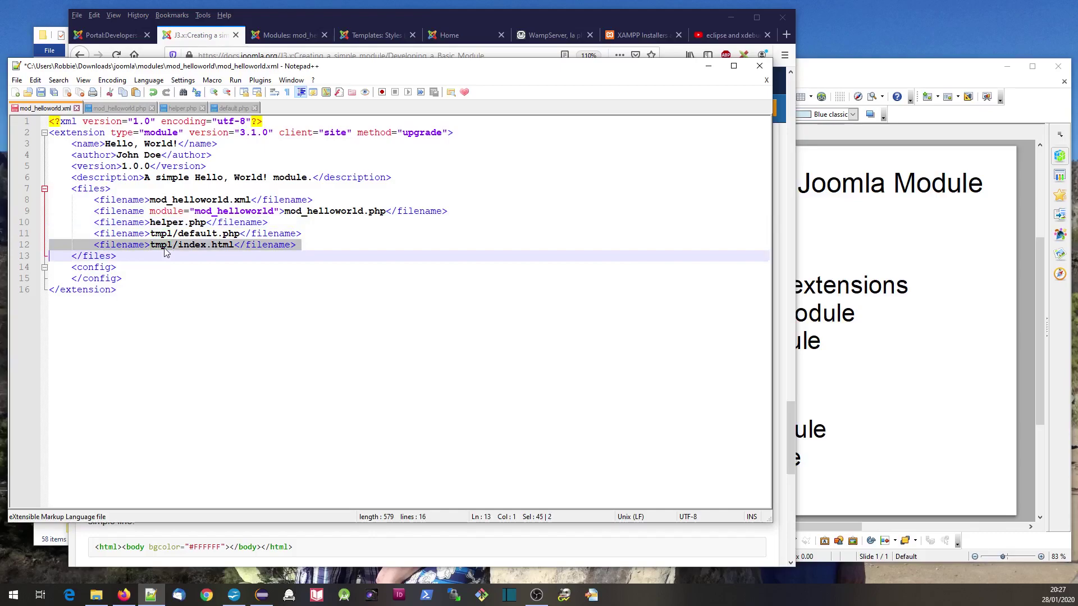
{"action": "key", "text": "Delete"}
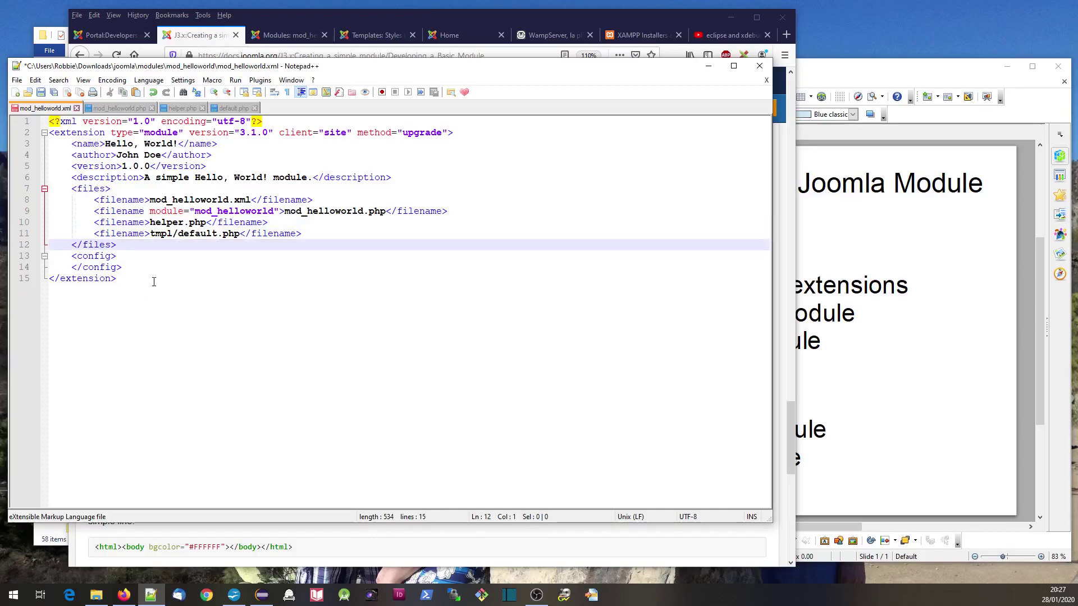
{"action": "key", "text": "ctrl+s"}
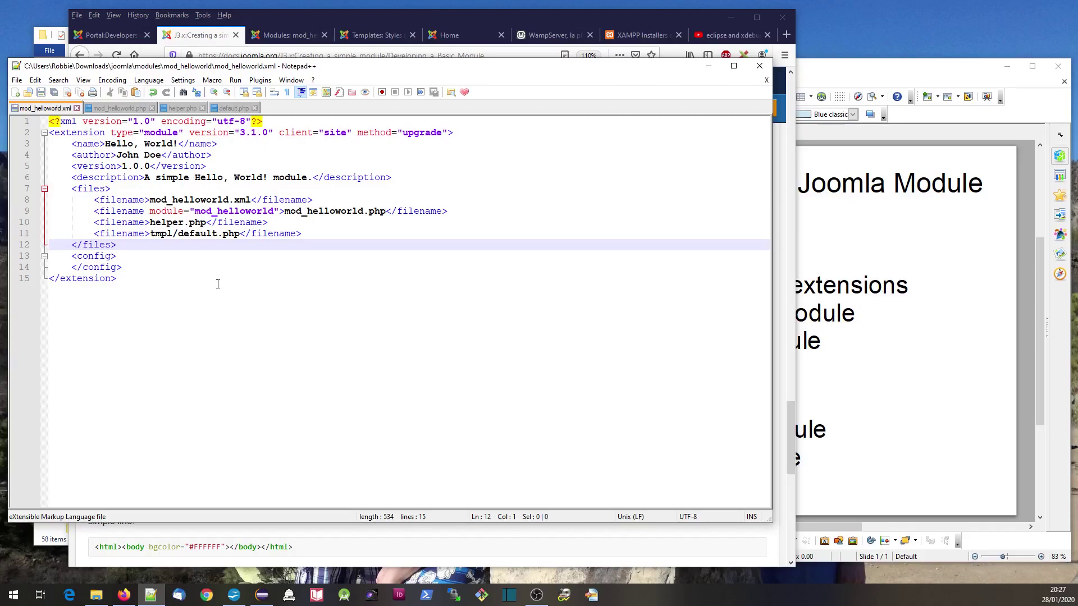
Delete the old mod_helloworld.zip from the modules folder.
{"action": "left_click", "coordinate": [52, 546]}
{"action": "scroll", "coordinate": [272, 505], "scroll_direction": "down", "scroll_amount": 1}
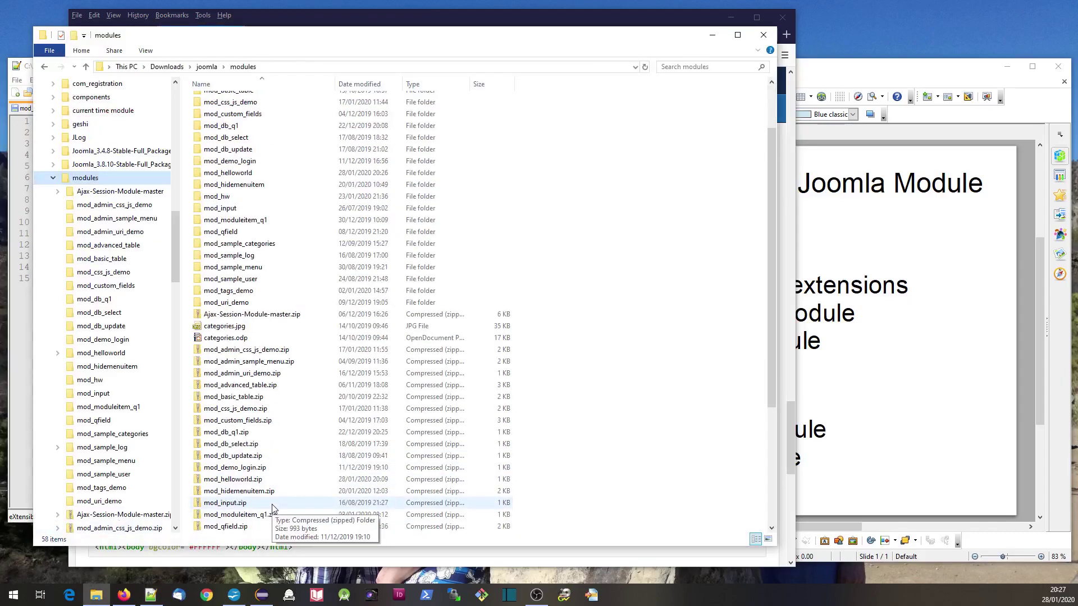
{"action": "left_click", "coordinate": [249, 480]}
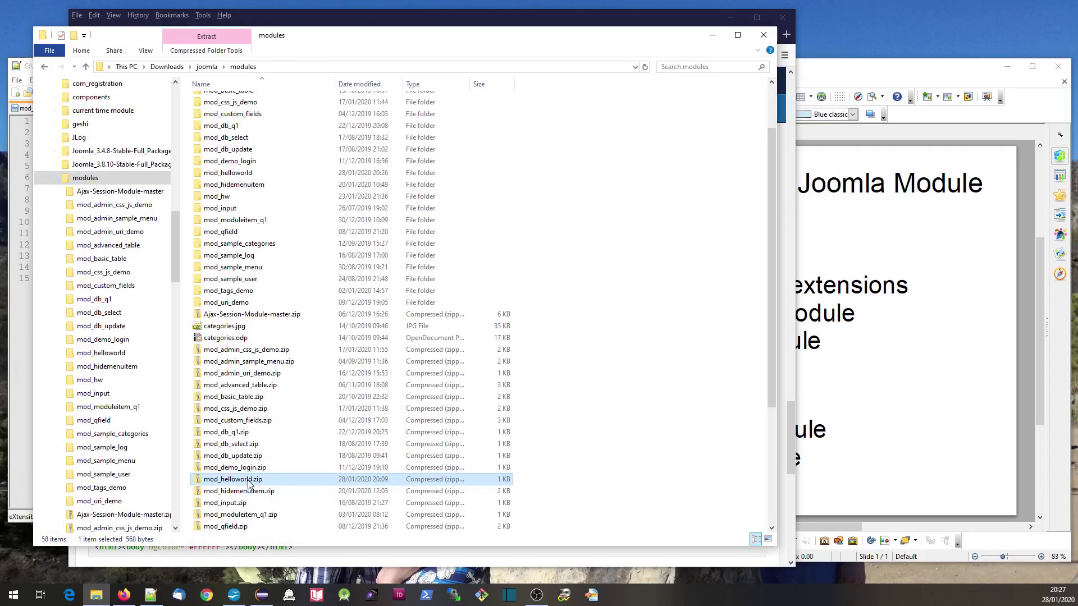
{"action": "key", "text": "Delete"}
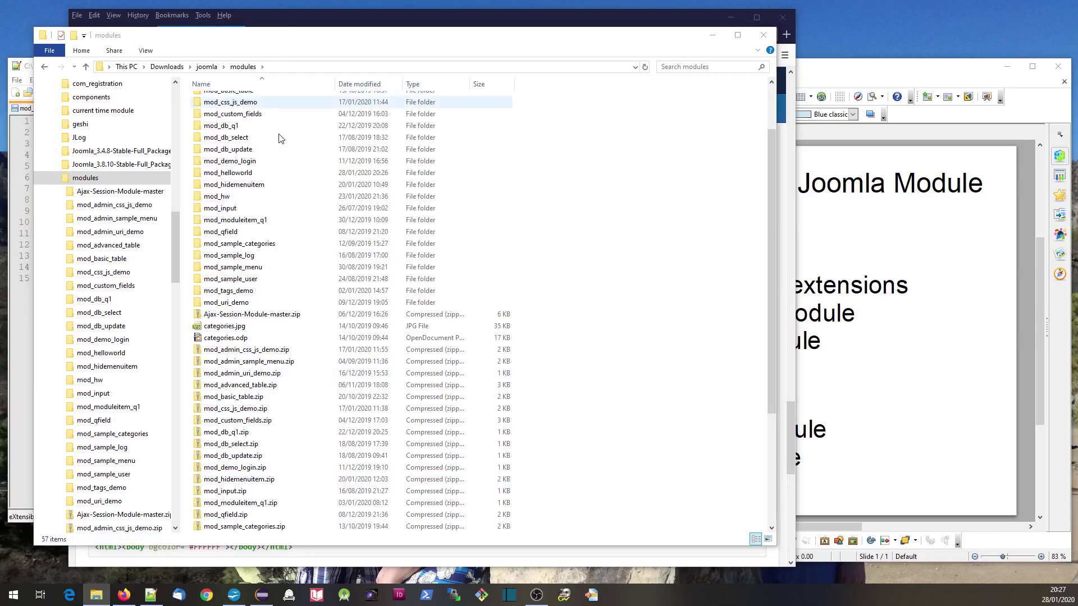
Compress the mod_helloworld folder into a new mod_helloworld.zip.
{"action": "left_click", "coordinate": [229, 173]}
{"action": "right_click", "coordinate": [240, 176]}
{"action": "mouse_move", "coordinate": [270, 460]}
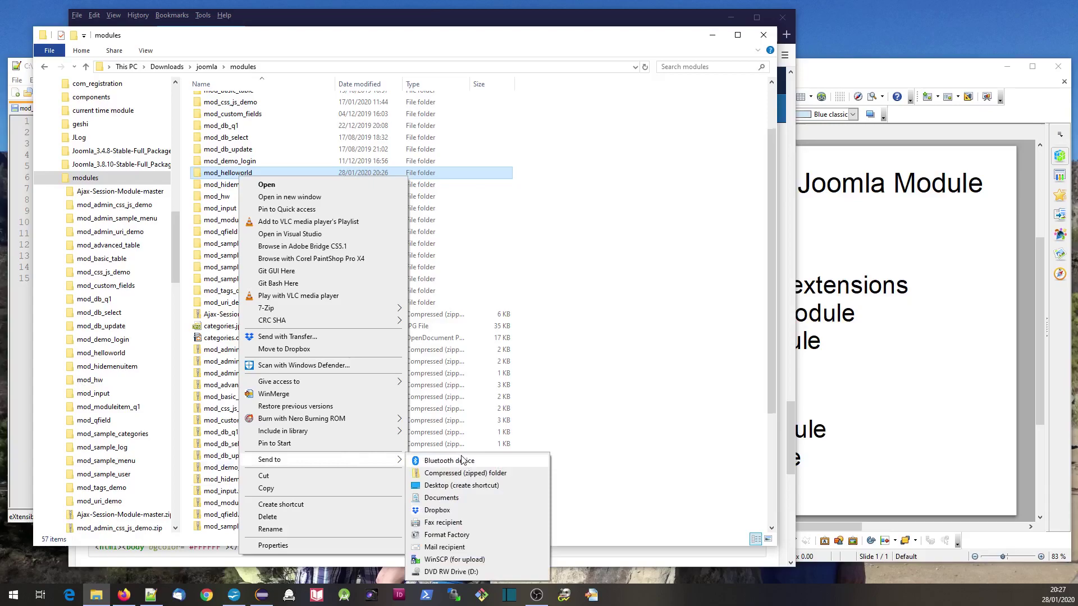
{"action": "left_click", "coordinate": [465, 472]}
{"action": "key", "text": "Return"}
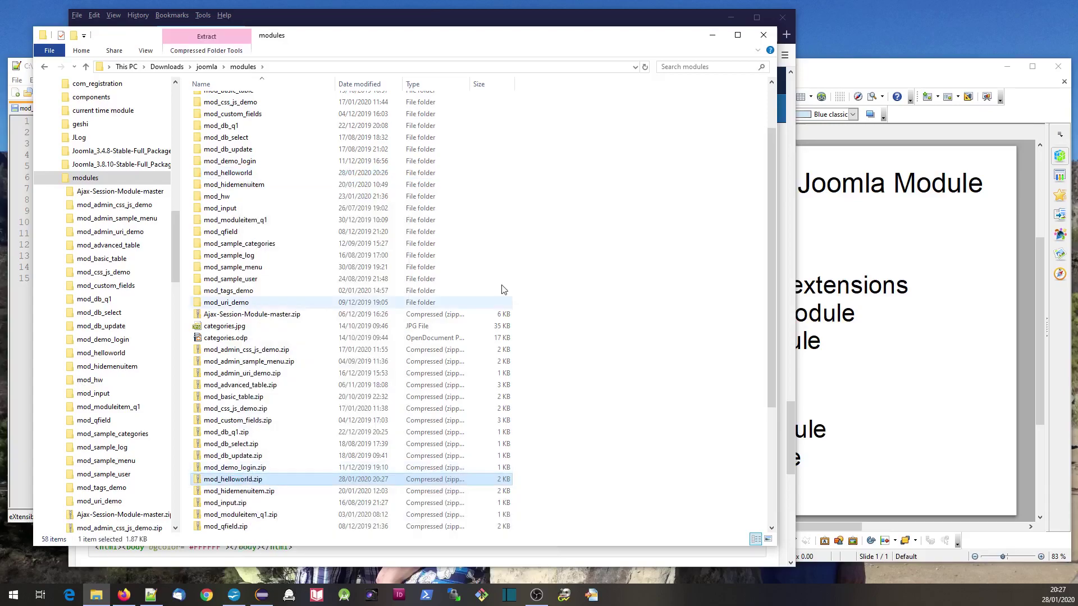
Close the module edit form, install mod_helloworld.zip via Extensions > Install, and view Home.
{"action": "left_click", "coordinate": [123, 597]}
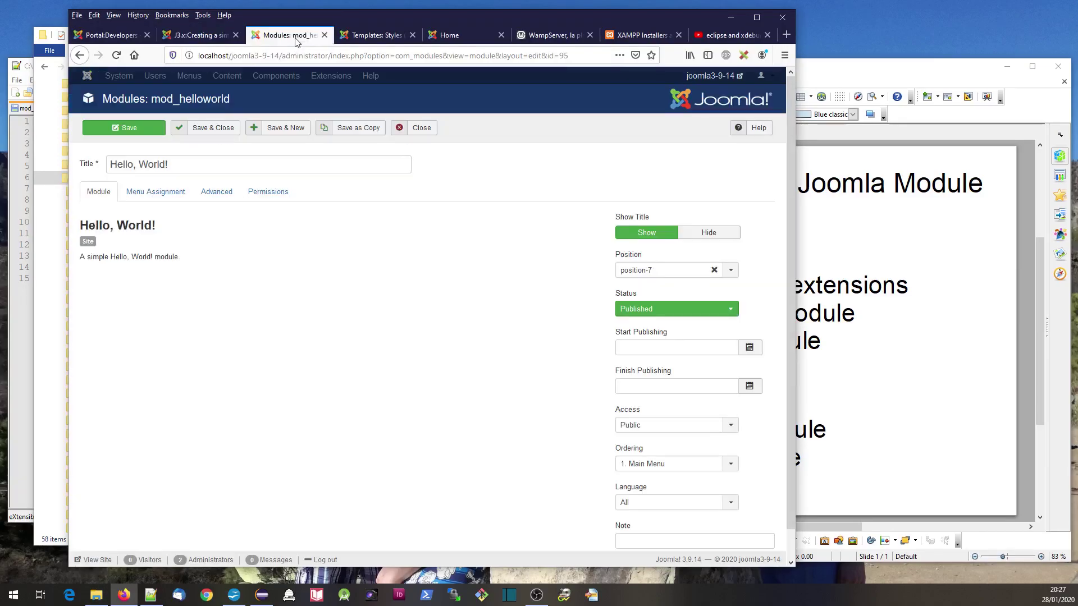
{"action": "left_click", "coordinate": [412, 127]}
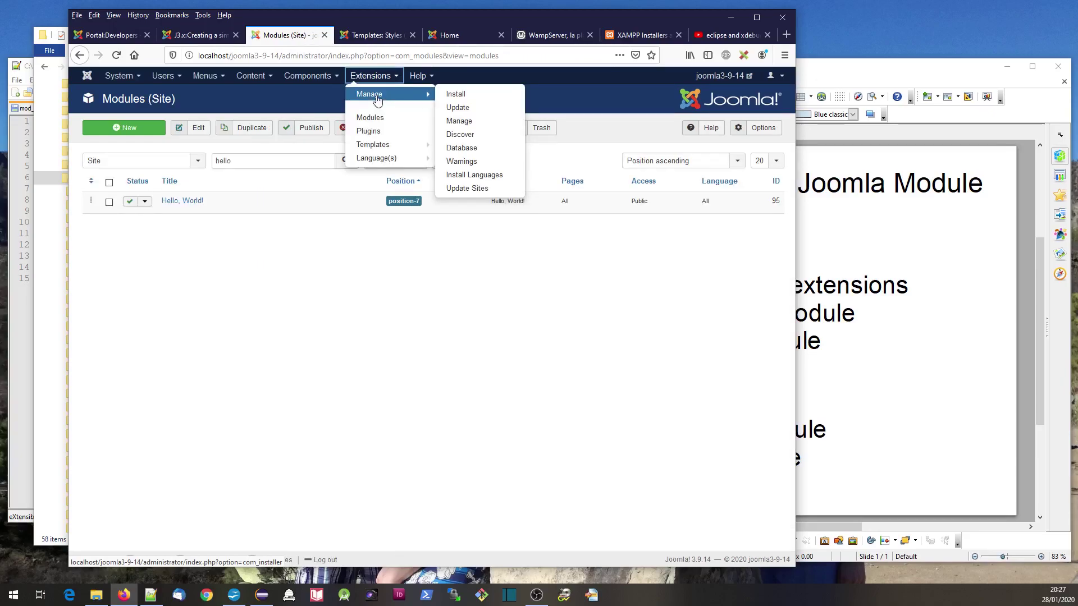
{"action": "left_click", "coordinate": [371, 94]}
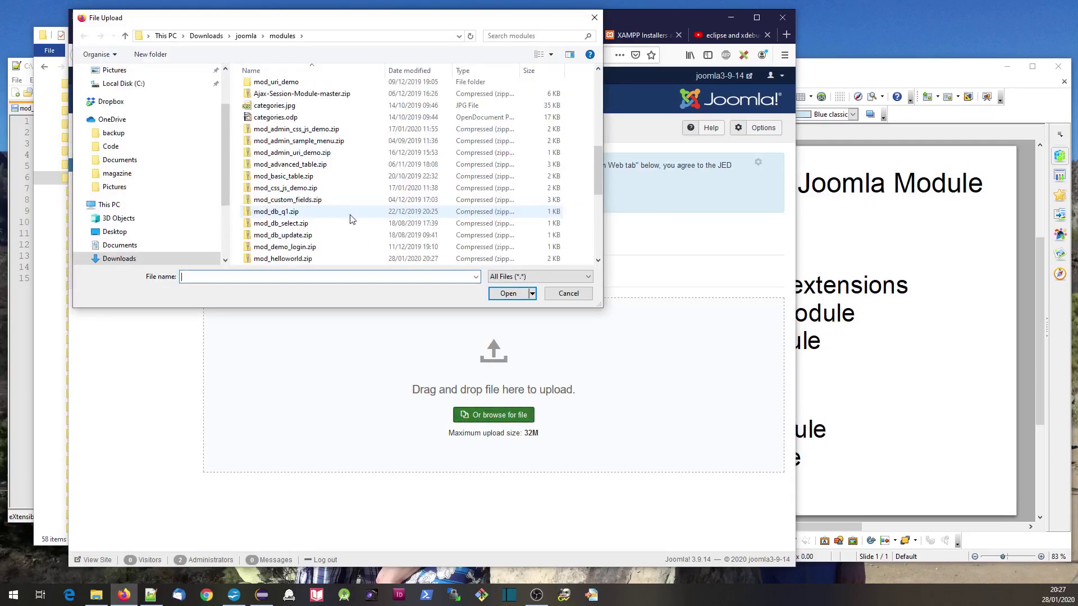
{"action": "double_click", "coordinate": [350, 217]}
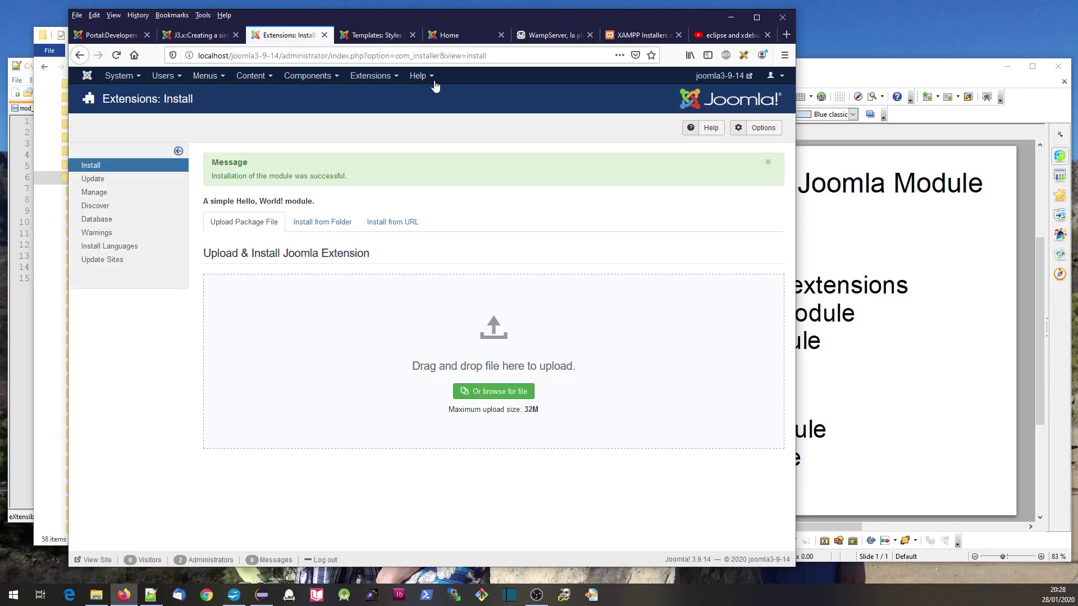
{"action": "left_click", "coordinate": [459, 35]}
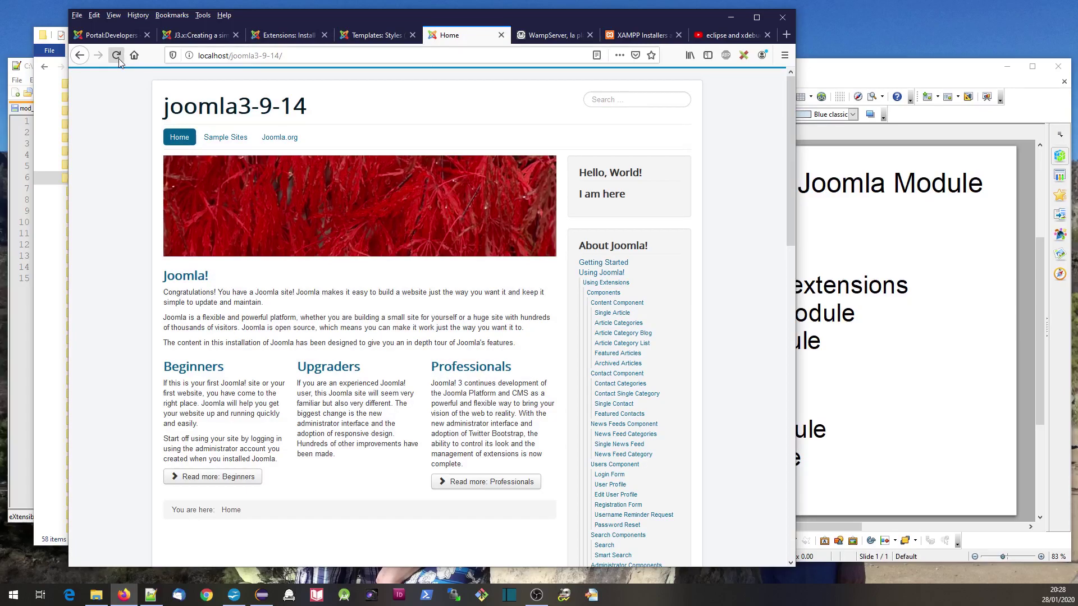
Reload the home page to show 'Hello, World!', then bring back the Impress outline.
{"action": "left_click", "coordinate": [117, 56]}
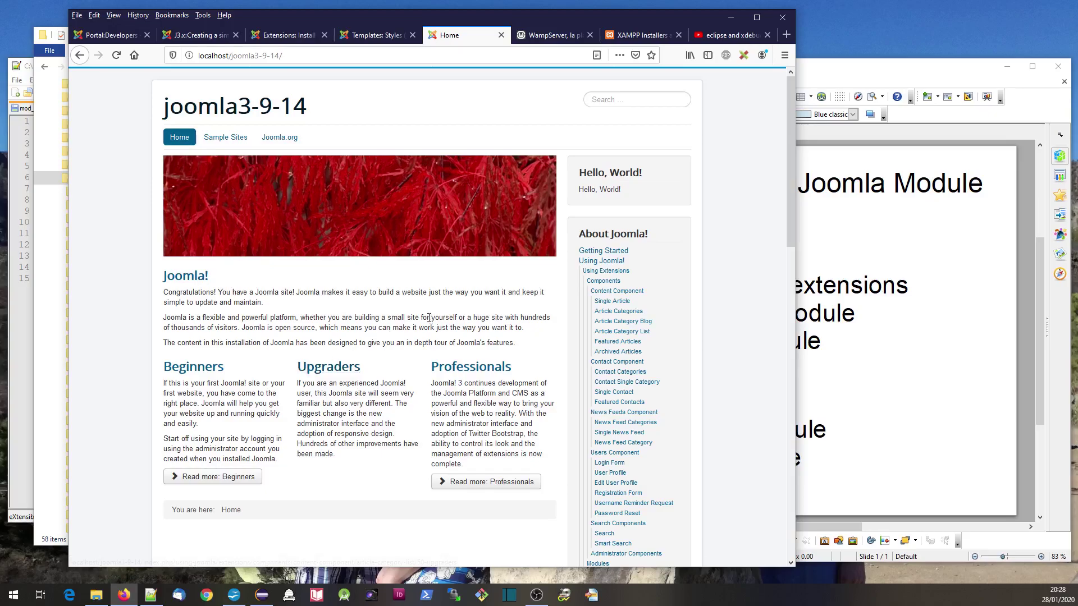
{"action": "left_click", "coordinate": [915, 426]}
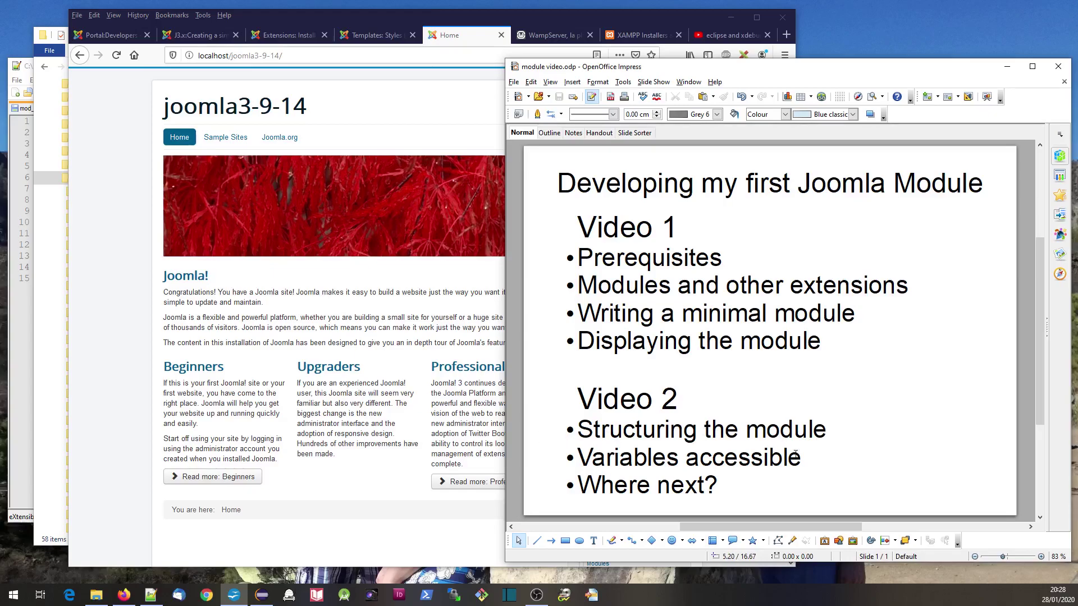
Page through the docs to Using the Database and Adding Form Fields, then return to Extensions: Install.
{"action": "left_click", "coordinate": [199, 35]}
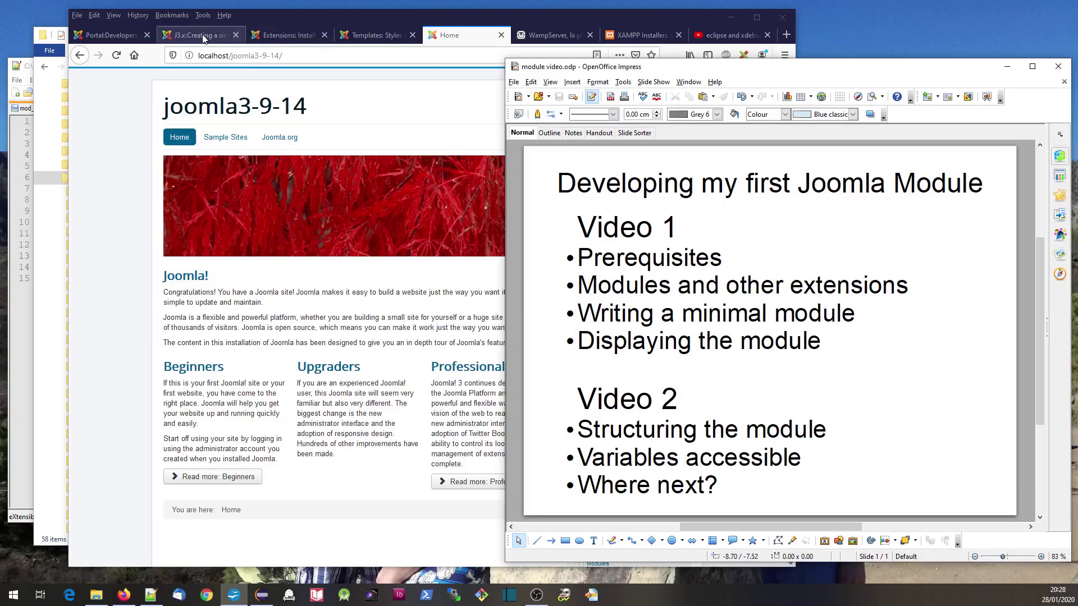
{"action": "scroll", "coordinate": [425, 336], "scroll_direction": "down", "scroll_amount": 10}
{"action": "scroll", "coordinate": [496, 378], "scroll_direction": "down", "scroll_amount": 5}
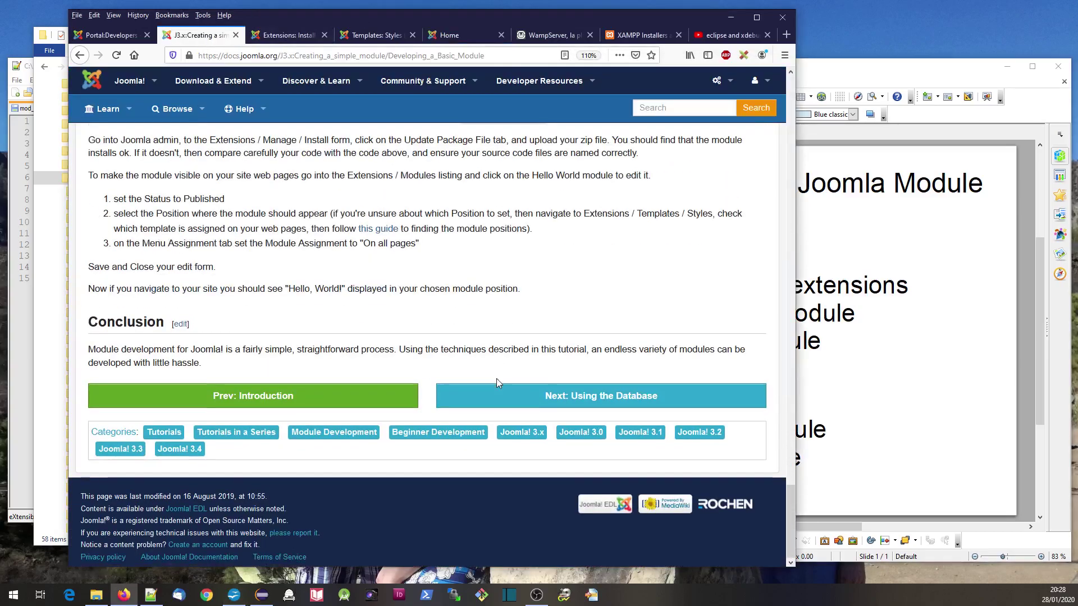
{"action": "left_click", "coordinate": [576, 396]}
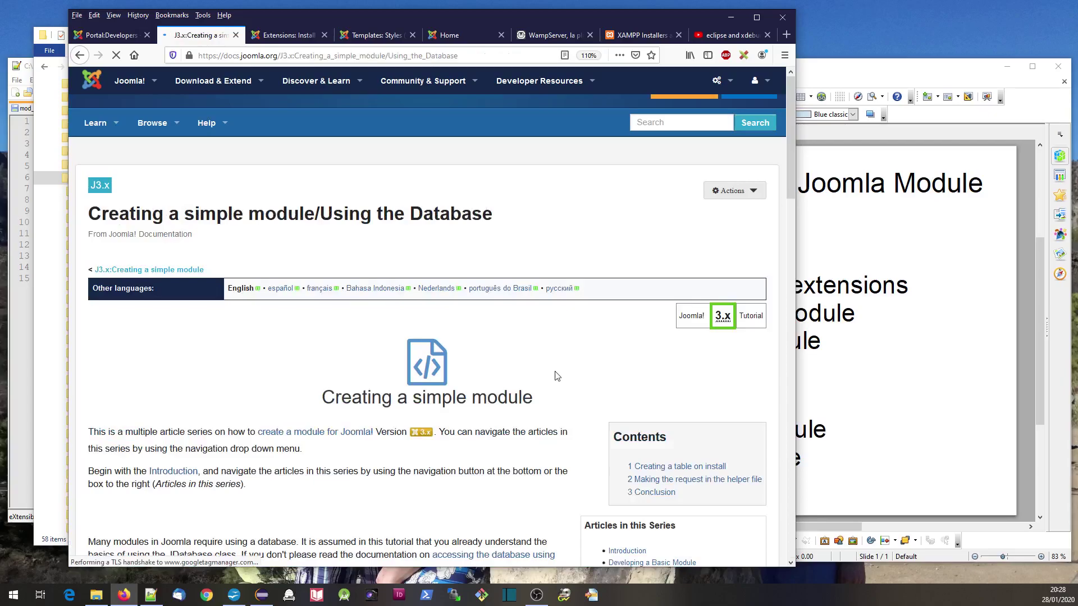
{"action": "scroll", "coordinate": [554, 369], "scroll_direction": "down", "scroll_amount": 10}
{"action": "scroll", "coordinate": [553, 368], "scroll_direction": "down", "scroll_amount": 10}
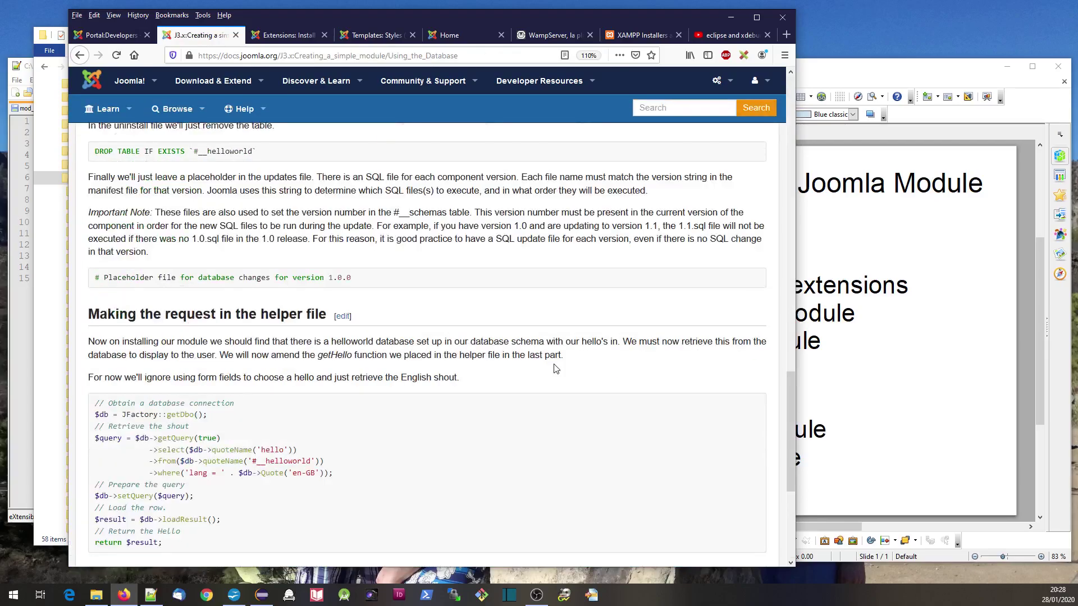
{"action": "scroll", "coordinate": [554, 369], "scroll_direction": "down", "scroll_amount": 5}
{"action": "left_click", "coordinate": [572, 398]}
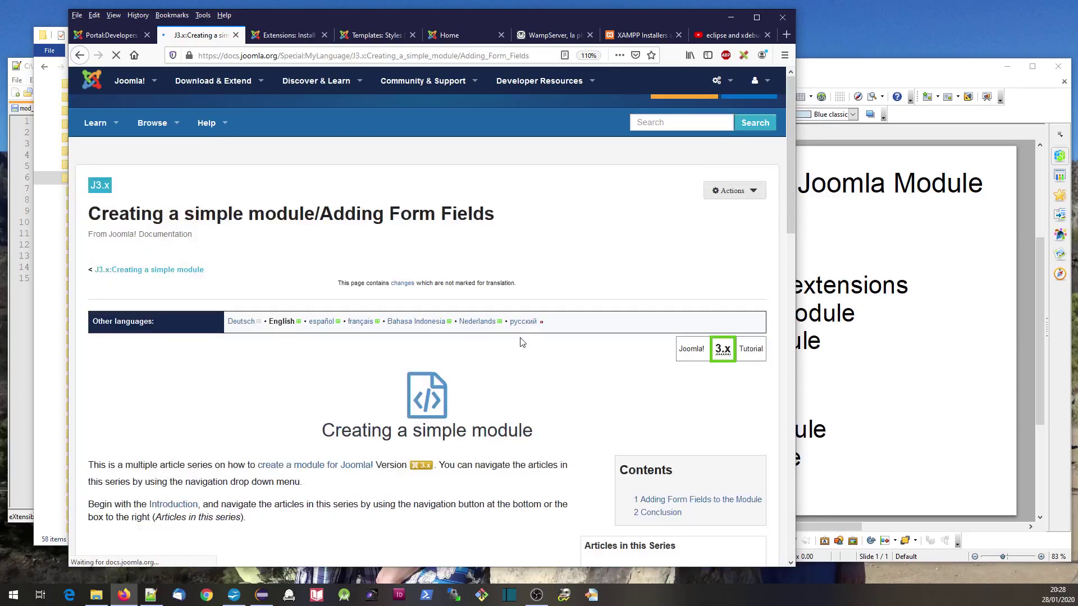
{"action": "scroll", "coordinate": [509, 354], "scroll_direction": "down", "scroll_amount": 10}
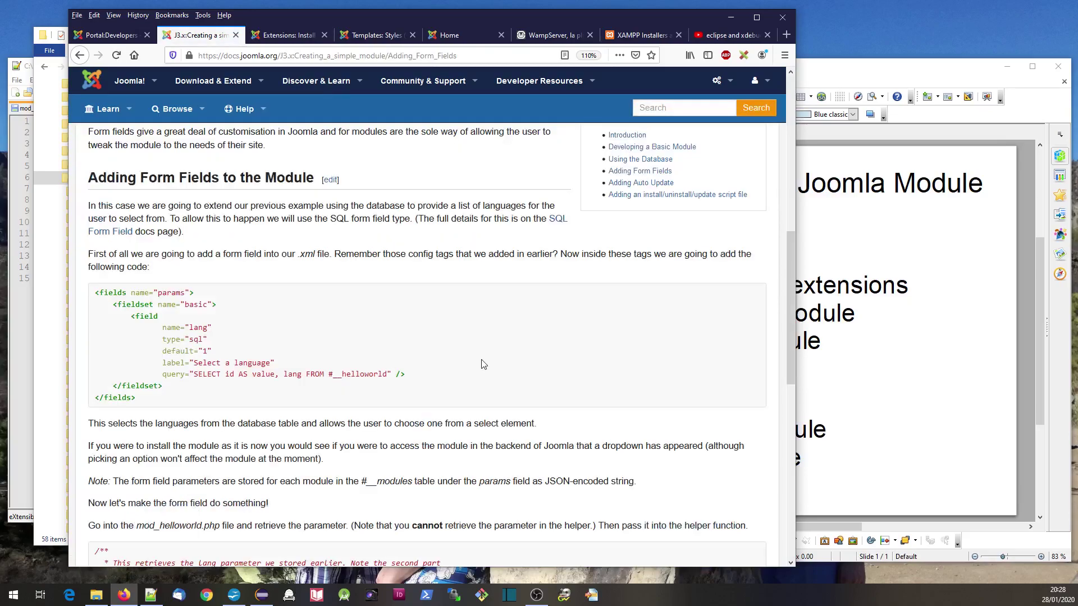
{"action": "scroll", "coordinate": [489, 370], "scroll_direction": "down", "scroll_amount": 2}
{"action": "scroll", "coordinate": [495, 375], "scroll_direction": "up", "scroll_amount": 1}
{"action": "mouse_move", "coordinate": [316, 81]}
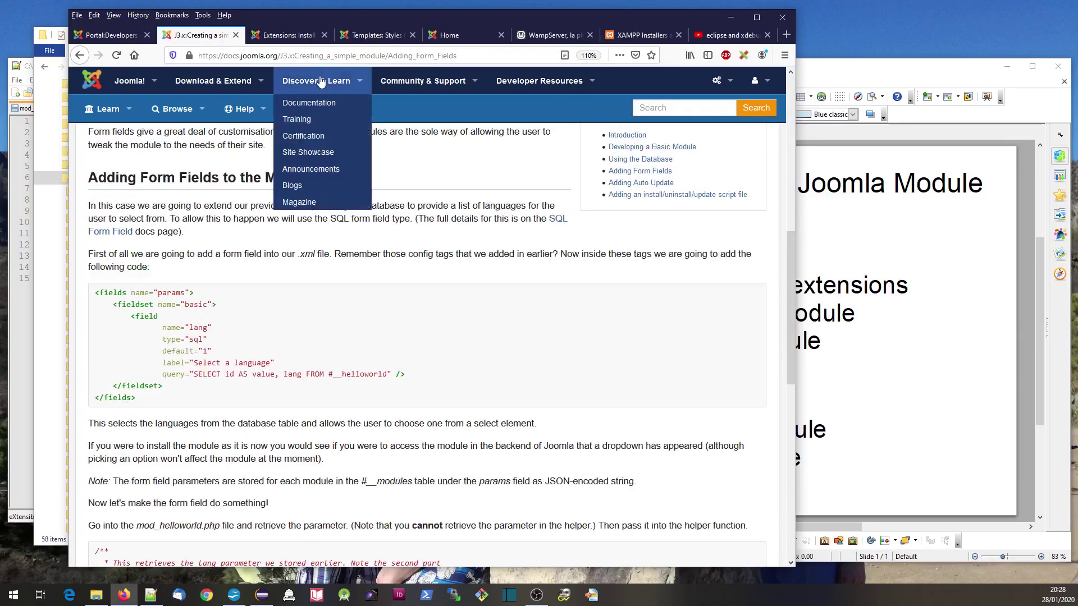
{"action": "left_click", "coordinate": [287, 34]}
{"action": "mouse_move", "coordinate": [372, 76]}
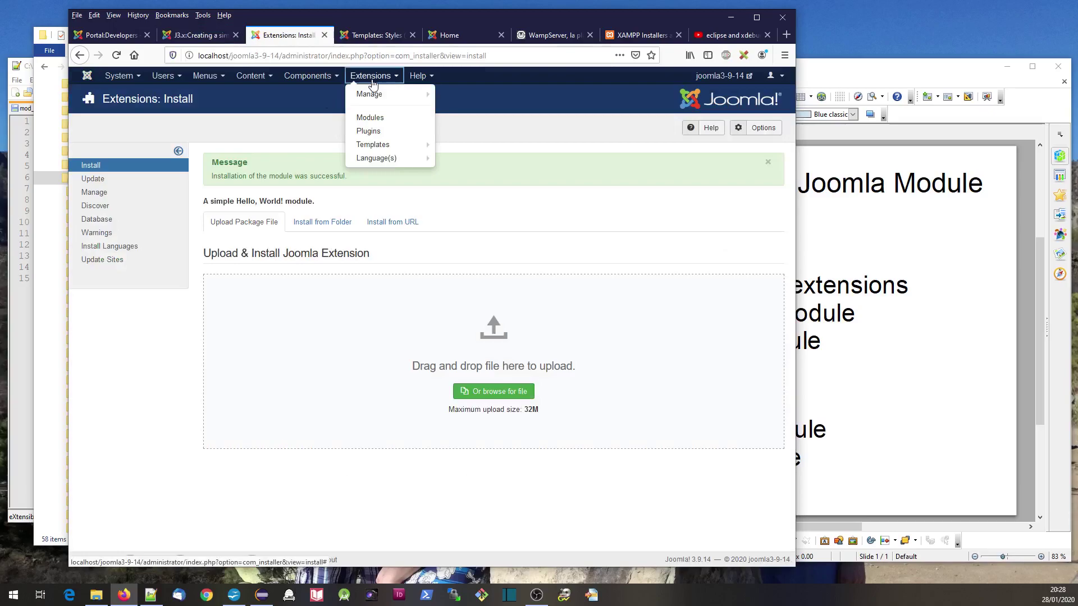
Clear the hello filter, open the Search site module's settings, then return to Adding Form Fields.
{"action": "left_click", "coordinate": [368, 117]}
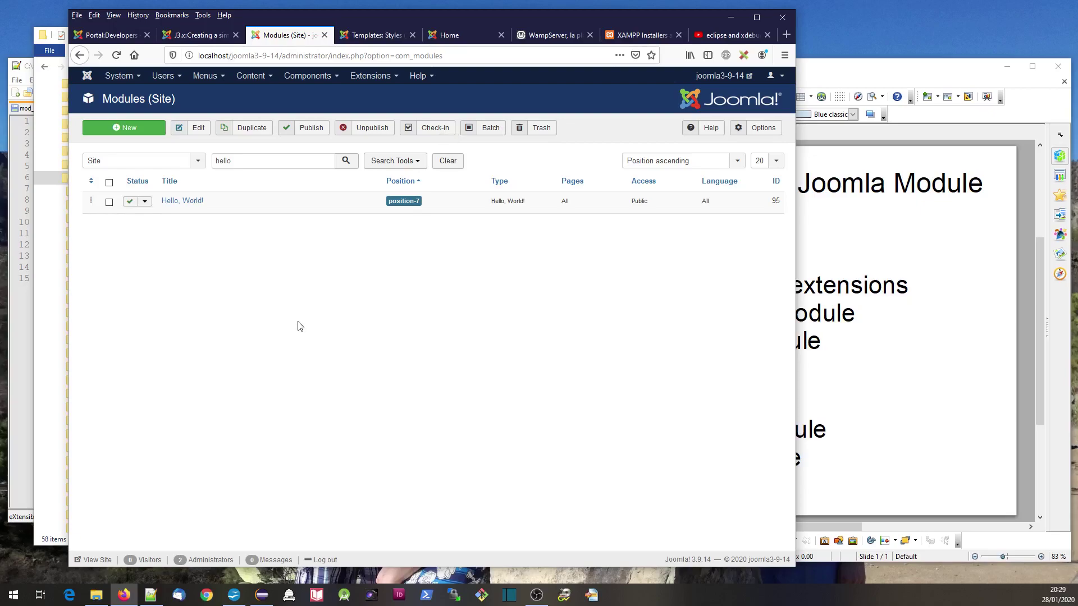
{"action": "left_click", "coordinate": [447, 160]}
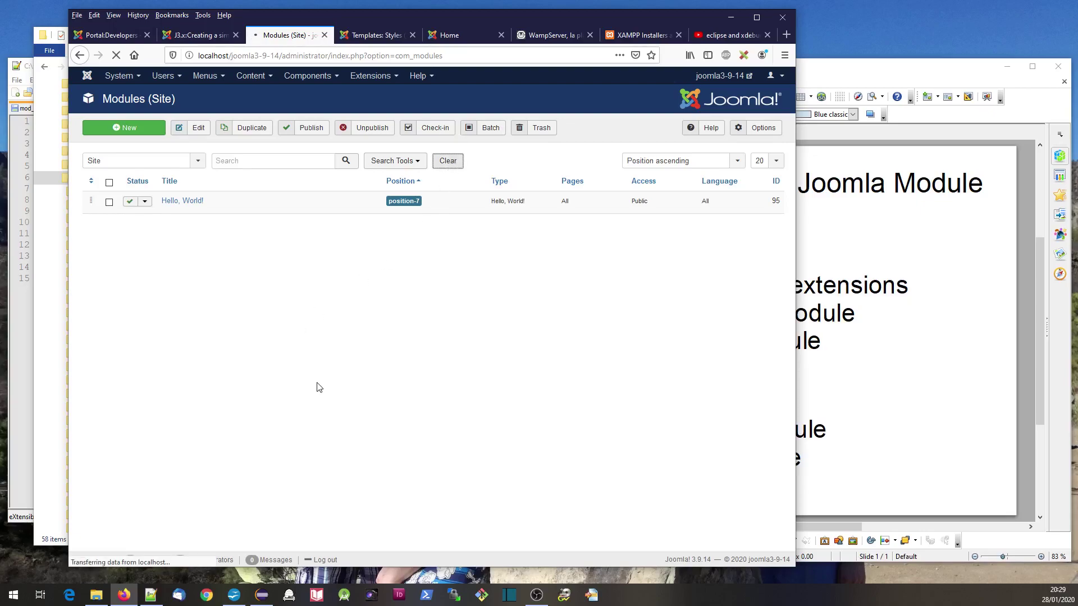
{"action": "scroll", "coordinate": [318, 388], "scroll_direction": "down", "scroll_amount": 3}
{"action": "scroll", "coordinate": [318, 387], "scroll_direction": "down", "scroll_amount": 2}
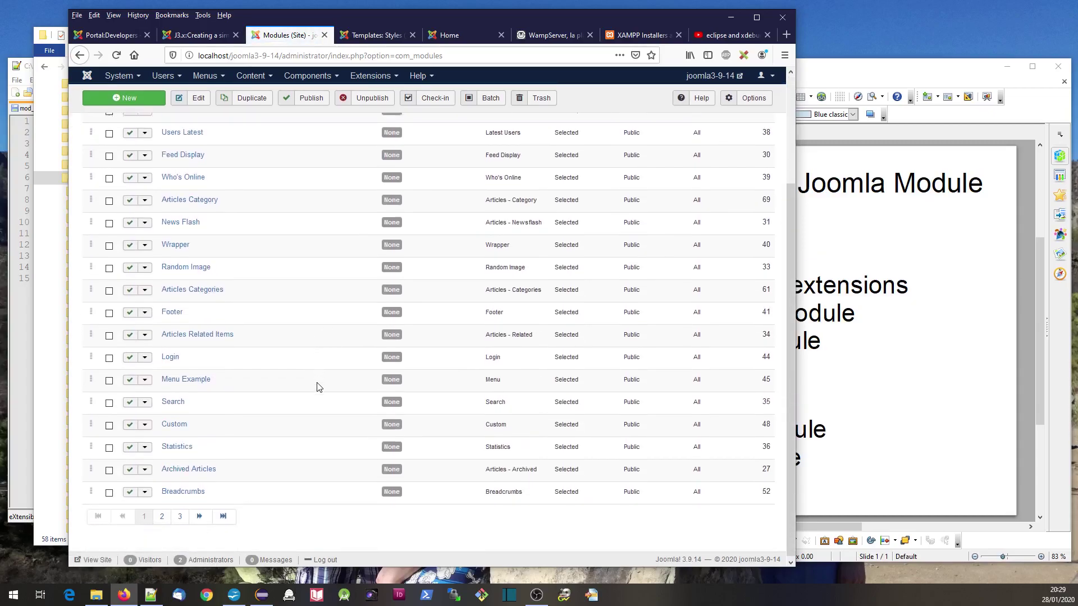
{"action": "left_click", "coordinate": [173, 400]}
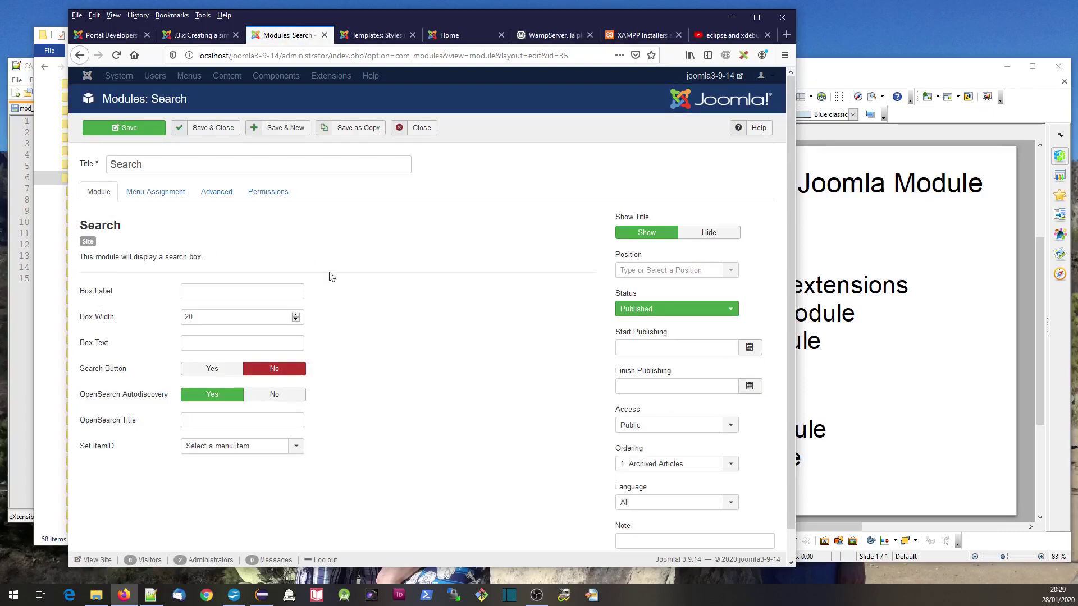
{"action": "left_click", "coordinate": [199, 35]}
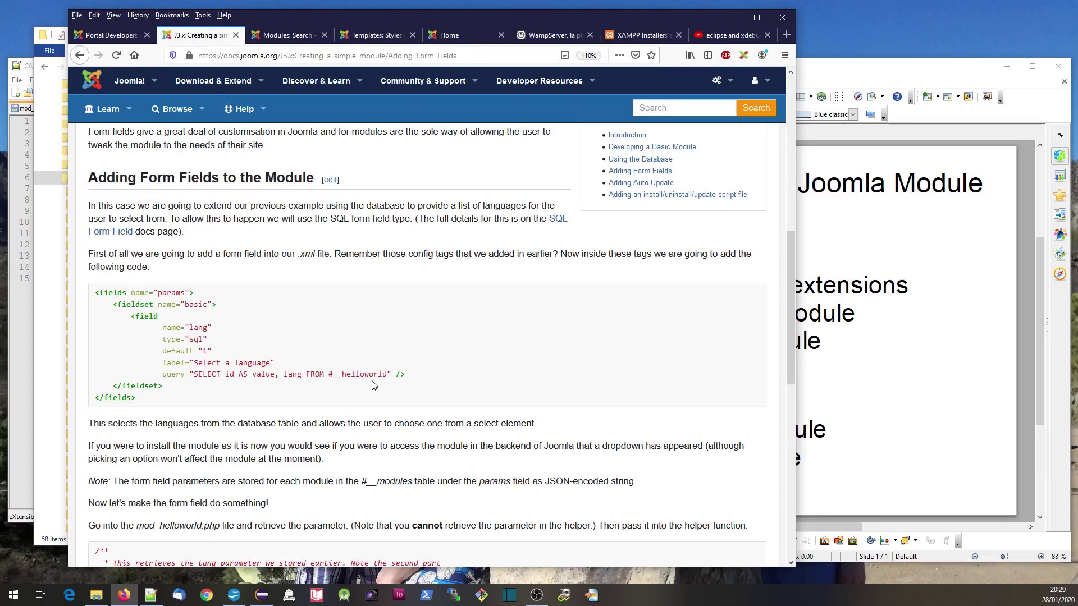
{"action": "scroll", "coordinate": [375, 386], "scroll_direction": "down", "scroll_amount": 3}
{"action": "scroll", "coordinate": [374, 386], "scroll_direction": "down", "scroll_amount": 2}
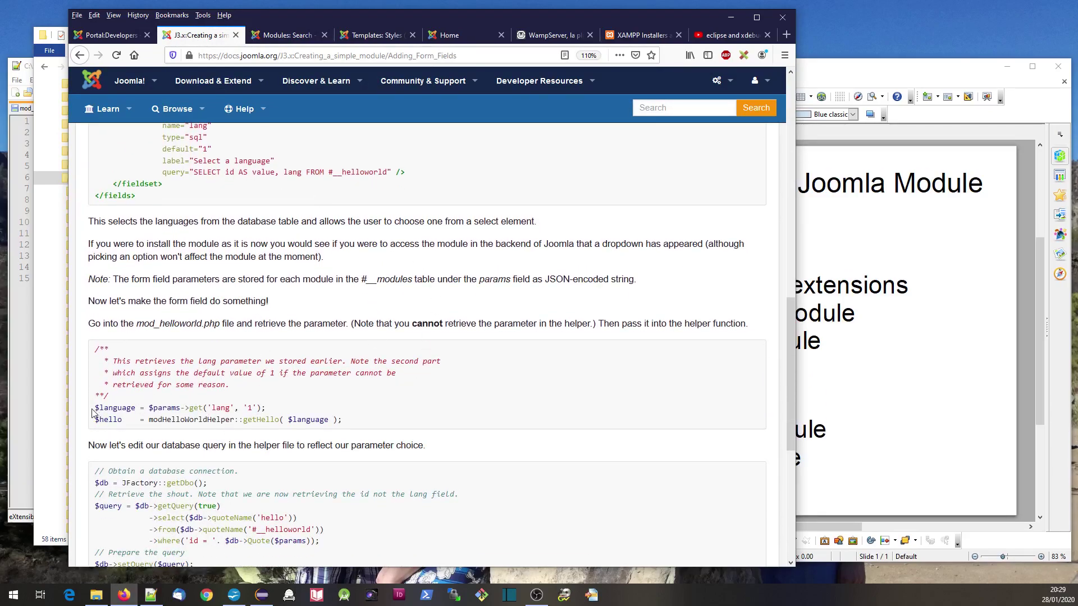
Highlight the $language retrieval line and the $params variable in the docs snippet, then go to Eclipse.
{"action": "left_click_drag", "start_coordinate": [94, 408], "coordinate": [268, 411]}
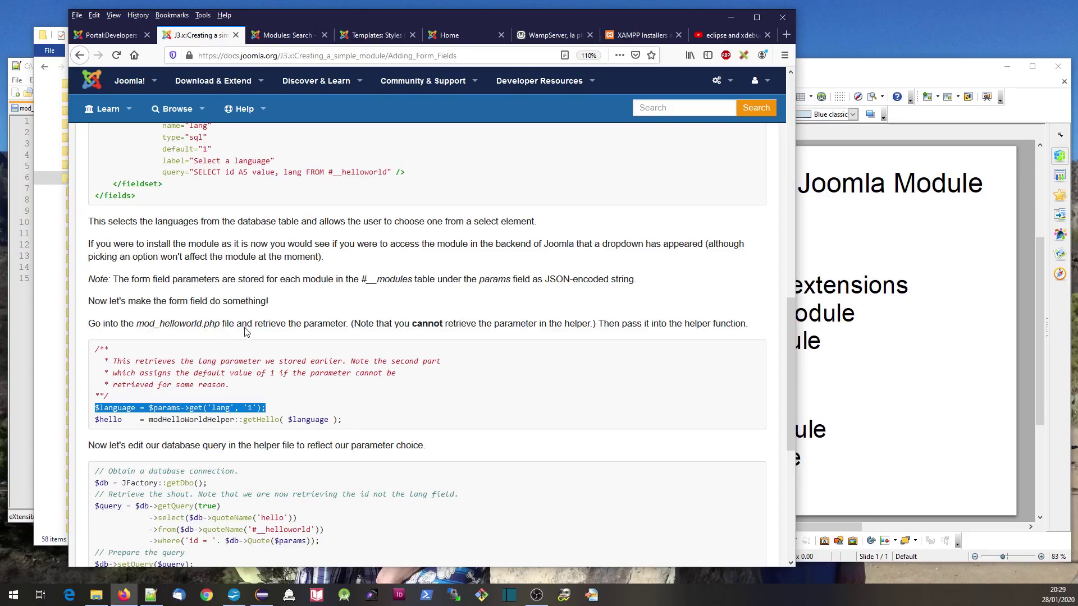
{"action": "left_click", "coordinate": [286, 413]}
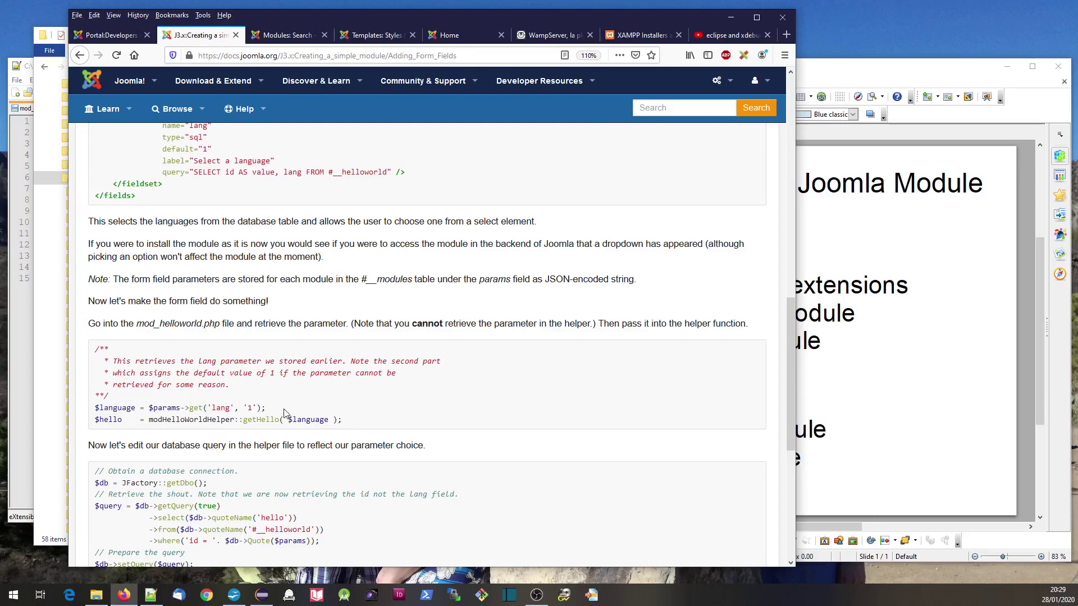
{"action": "double_click", "coordinate": [163, 409]}
{"action": "left_click", "coordinate": [263, 596]}
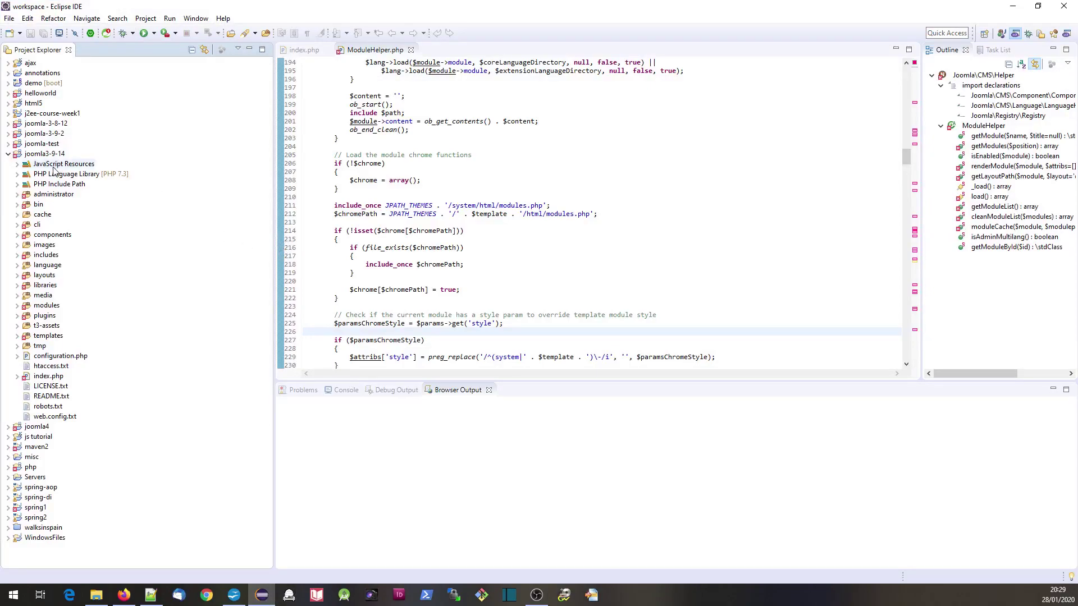
Refresh joomla3-9-14, open modules/mod_helloworld/mod_helloworld.php and add a breakpoint on line 18.
{"action": "left_click", "coordinate": [44, 154]}
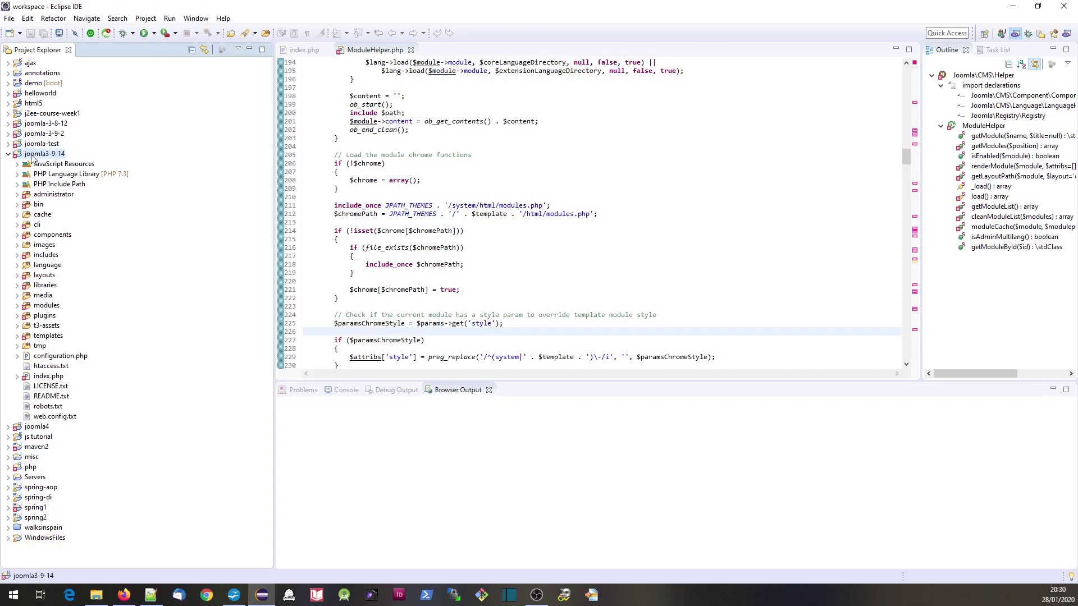
{"action": "key", "text": "F5"}
{"action": "left_click", "coordinate": [18, 305]}
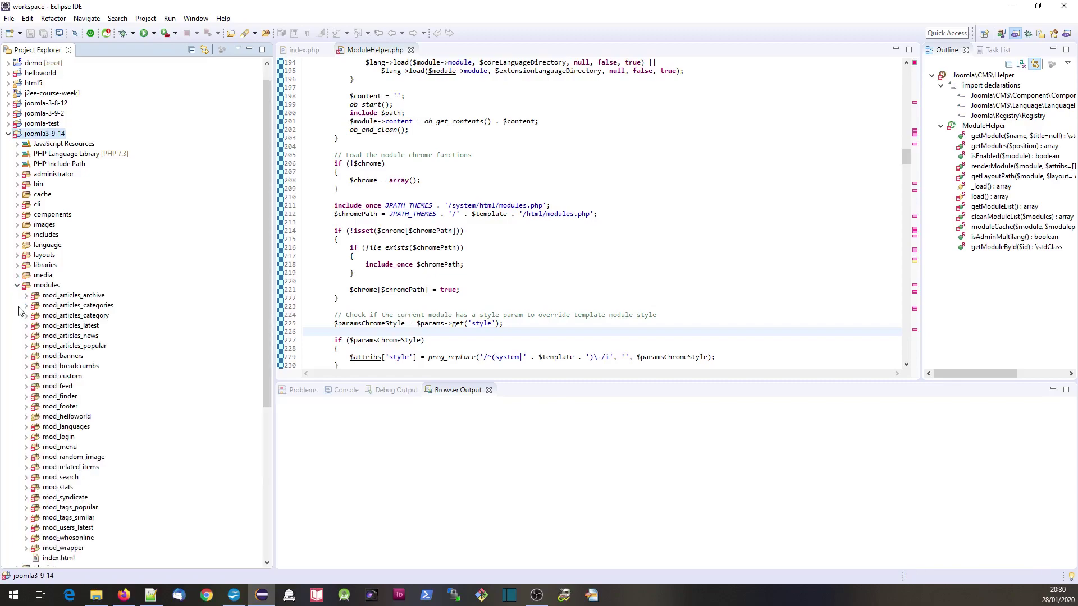
{"action": "left_click", "coordinate": [28, 417]}
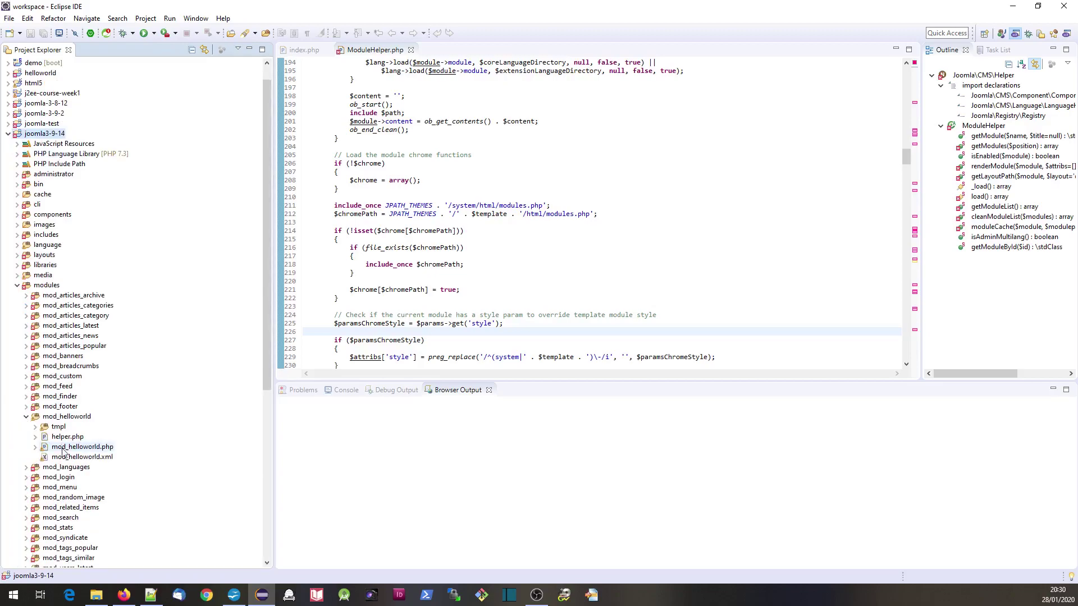
{"action": "left_click", "coordinate": [81, 446]}
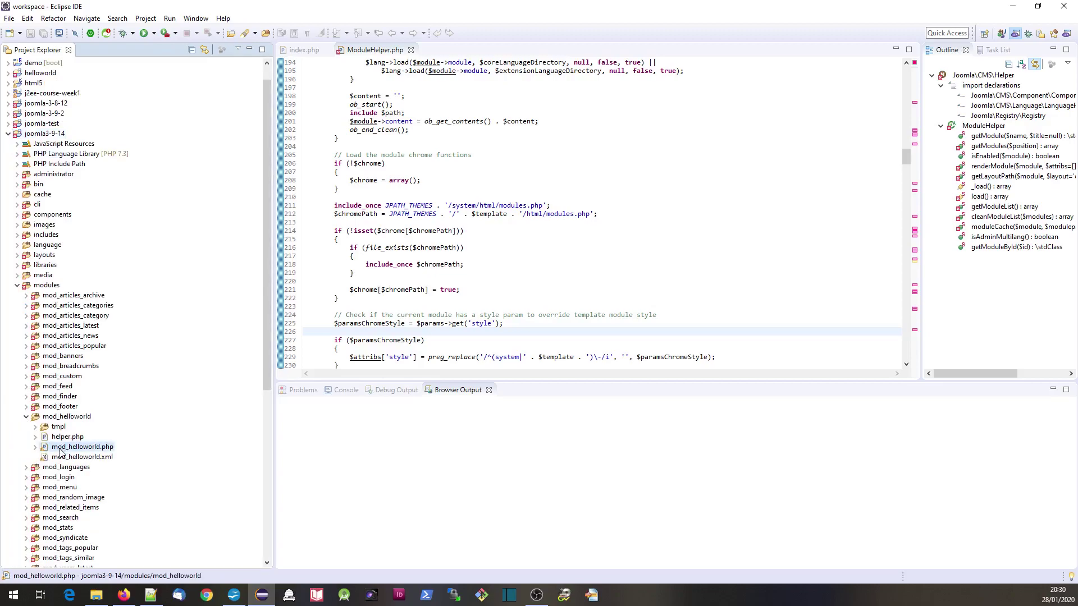
{"action": "double_click", "coordinate": [81, 446]}
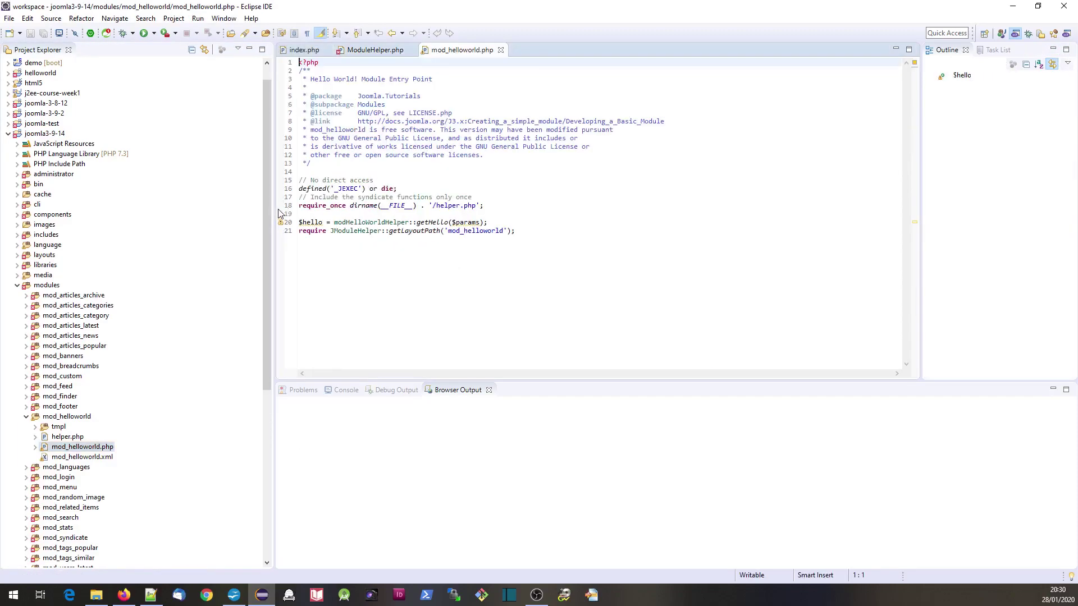
{"action": "double_click", "coordinate": [280, 206]}
Debug joomla3-9-14-site, resume past the index.php line 12 stop, and enlarge the editor.
{"action": "left_click", "coordinate": [134, 34]}
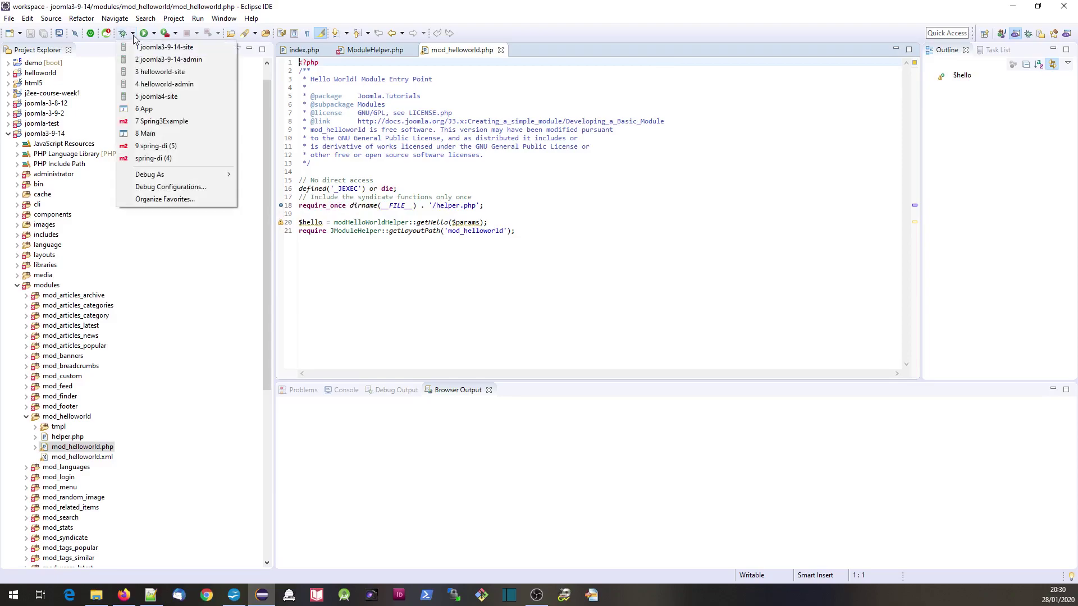
{"action": "left_click", "coordinate": [151, 44]}
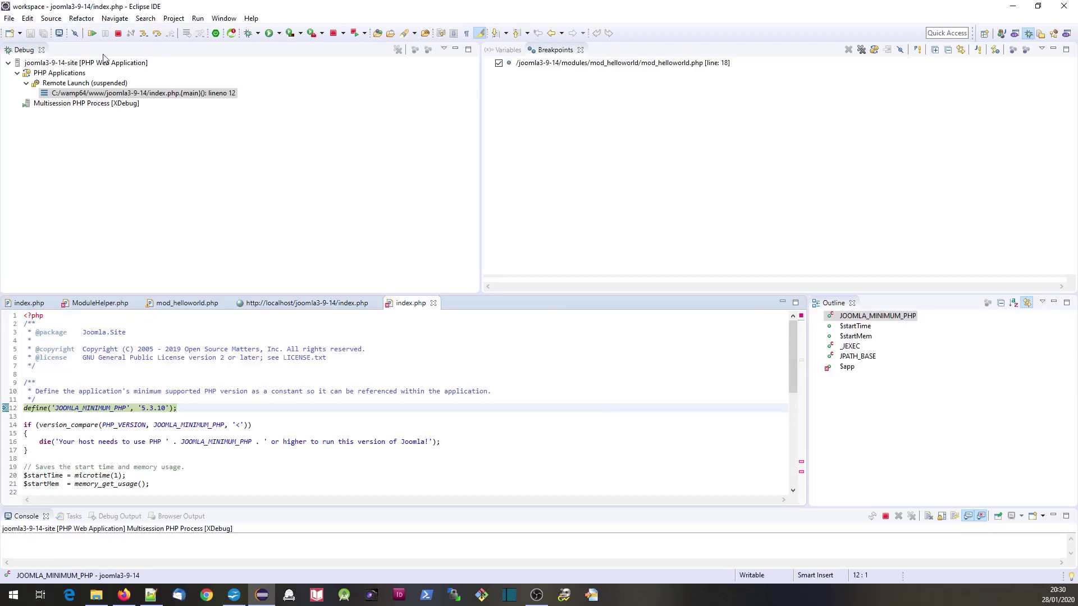
{"action": "left_click", "coordinate": [91, 32]}
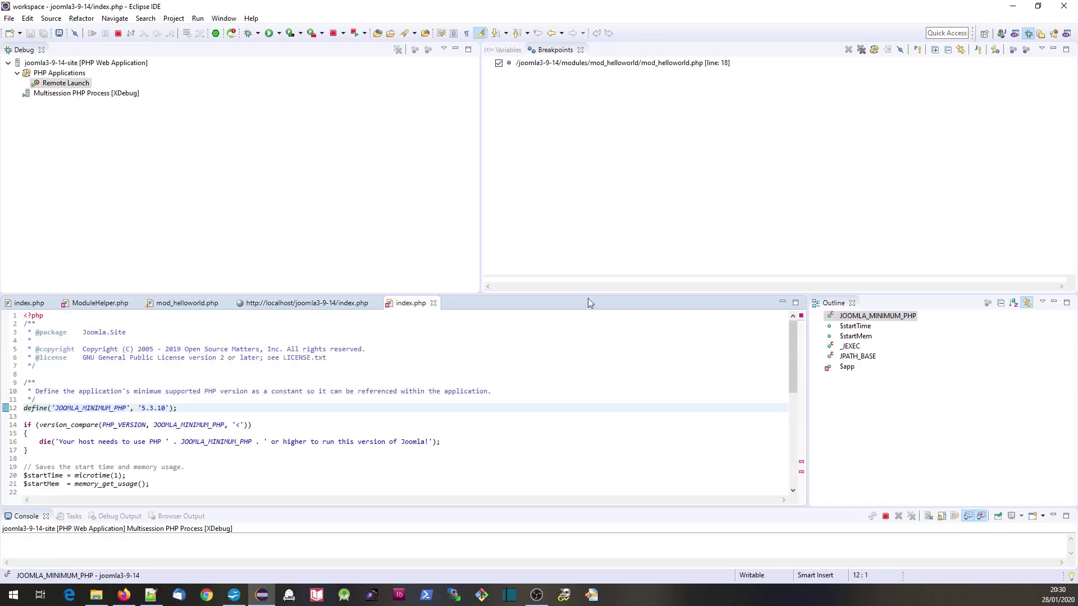
{"action": "left_click_drag", "start_coordinate": [588, 296], "coordinate": [557, 218]}
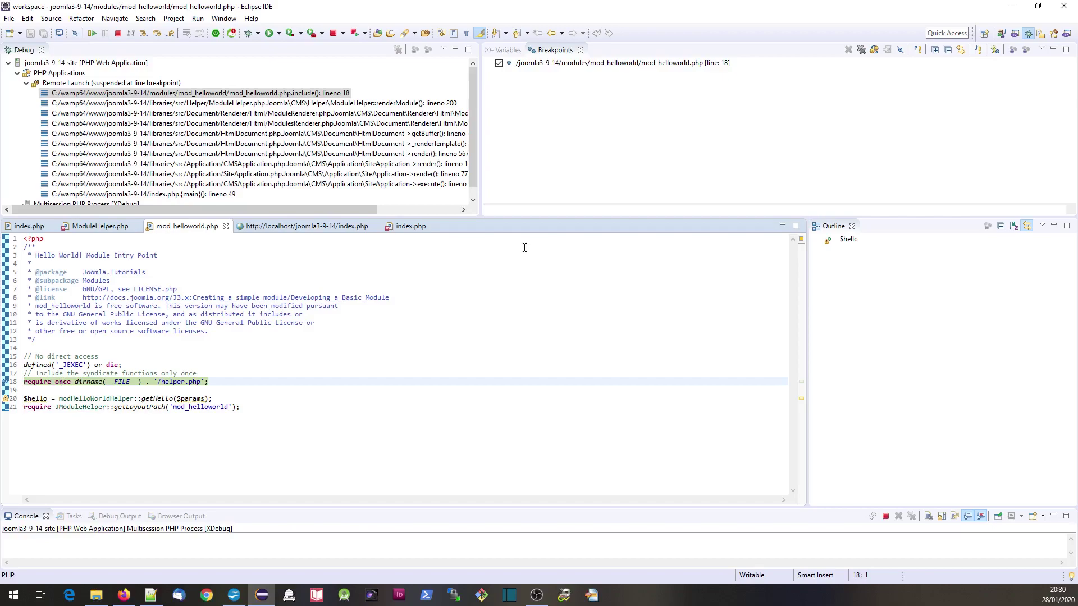
Enlarge the Debug and Variables panes to inspect $module, $params and $lang.
{"action": "left_click_drag", "start_coordinate": [524, 221], "coordinate": [524, 292]}
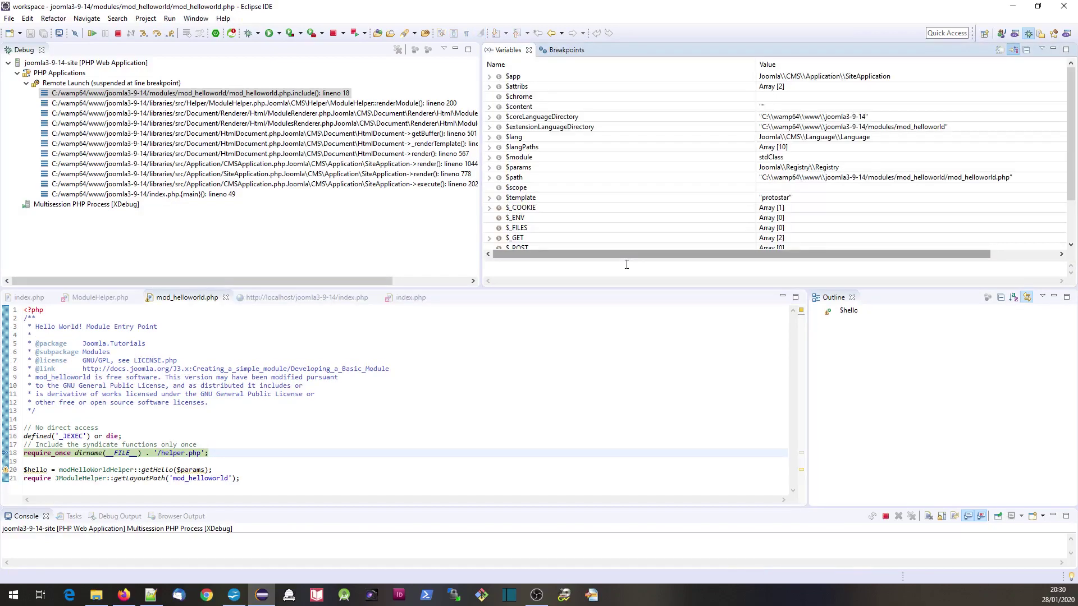
{"action": "left_click_drag", "start_coordinate": [635, 303], "coordinate": [635, 356]}
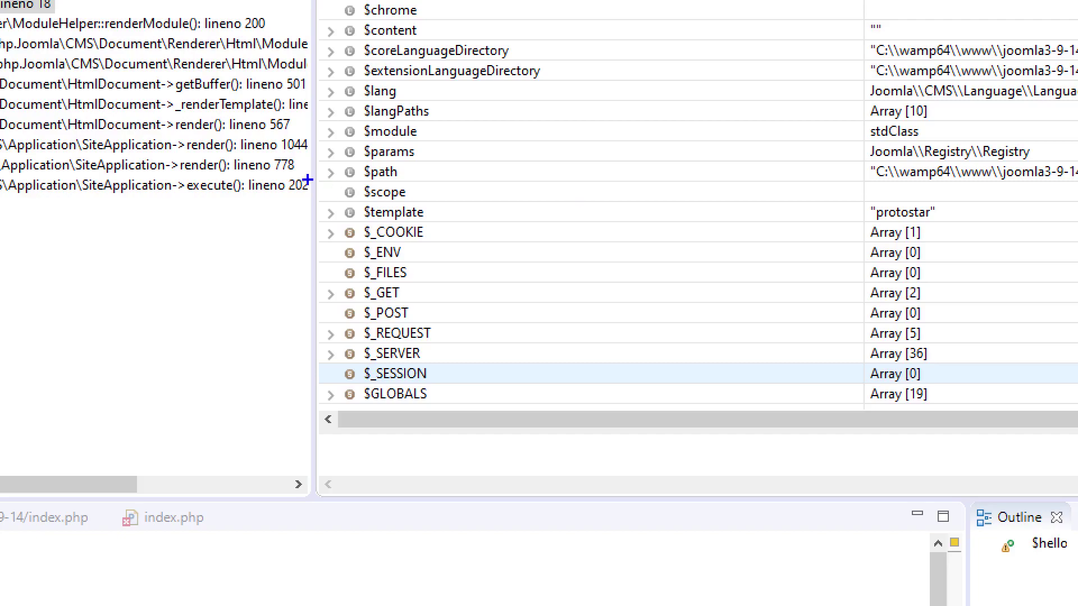
{"action": "left_click_drag", "start_coordinate": [412, 163], "coordinate": [425, 163]}
{"action": "left_click_drag", "start_coordinate": [366, 143], "coordinate": [415, 143]}
{"action": "left_click_drag", "start_coordinate": [362, 102], "coordinate": [398, 104]}
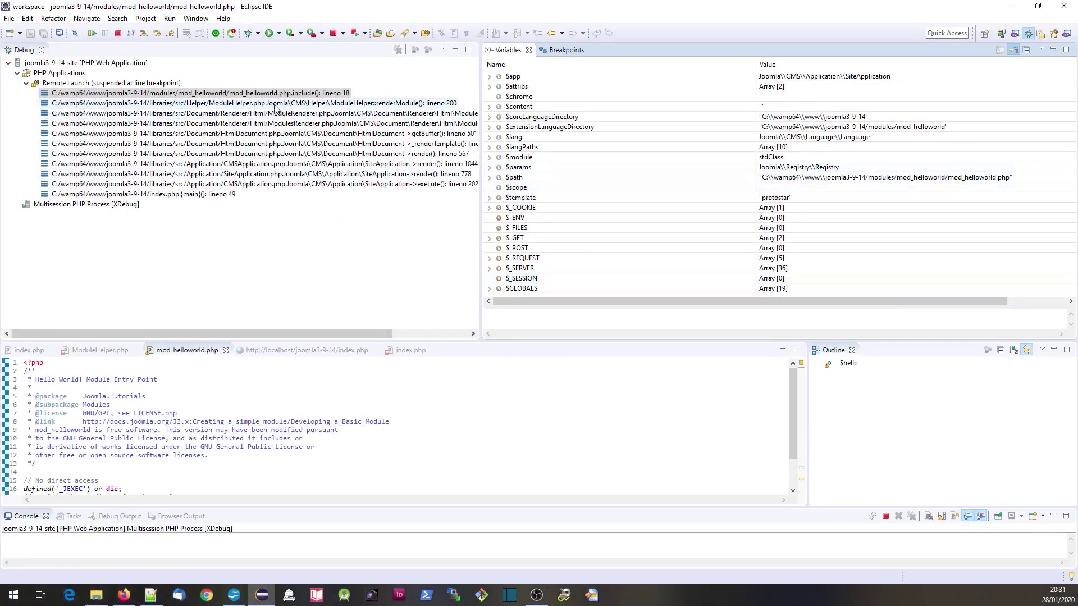
{"action": "left_click", "coordinate": [368, 104]}
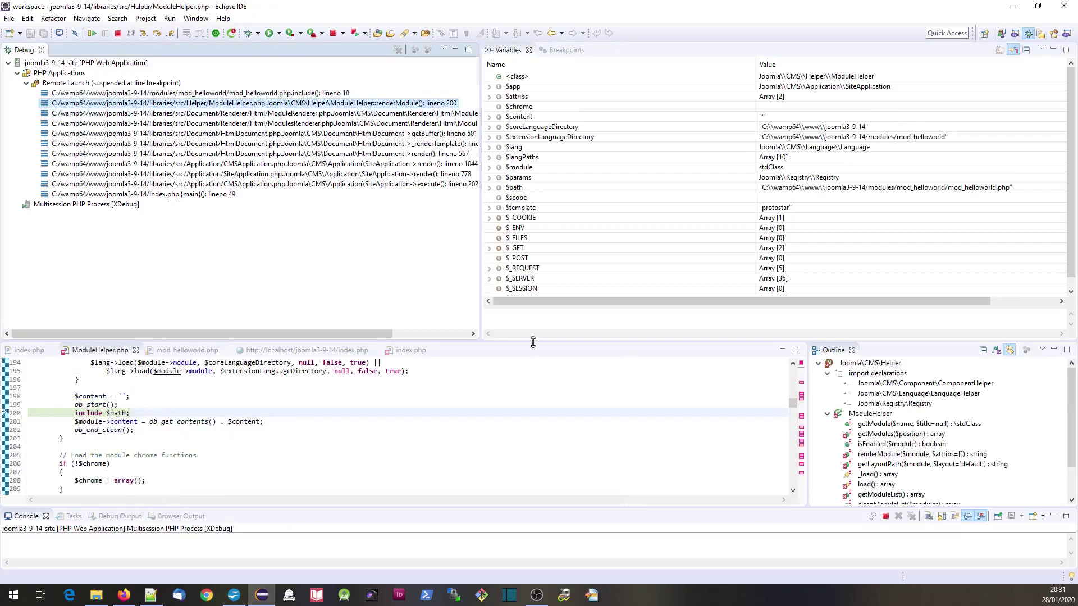
{"action": "left_click_drag", "start_coordinate": [533, 341], "coordinate": [530, 328]}
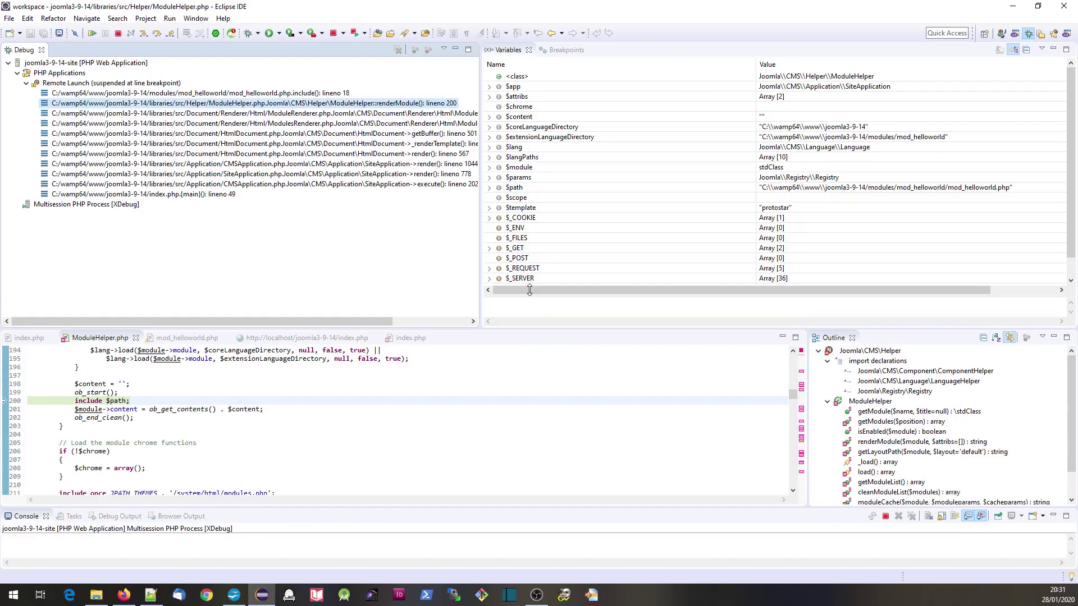
{"action": "left_click_drag", "start_coordinate": [530, 291], "coordinate": [530, 221]}
{"action": "scroll", "coordinate": [487, 328], "scroll_direction": "up", "scroll_amount": 1}
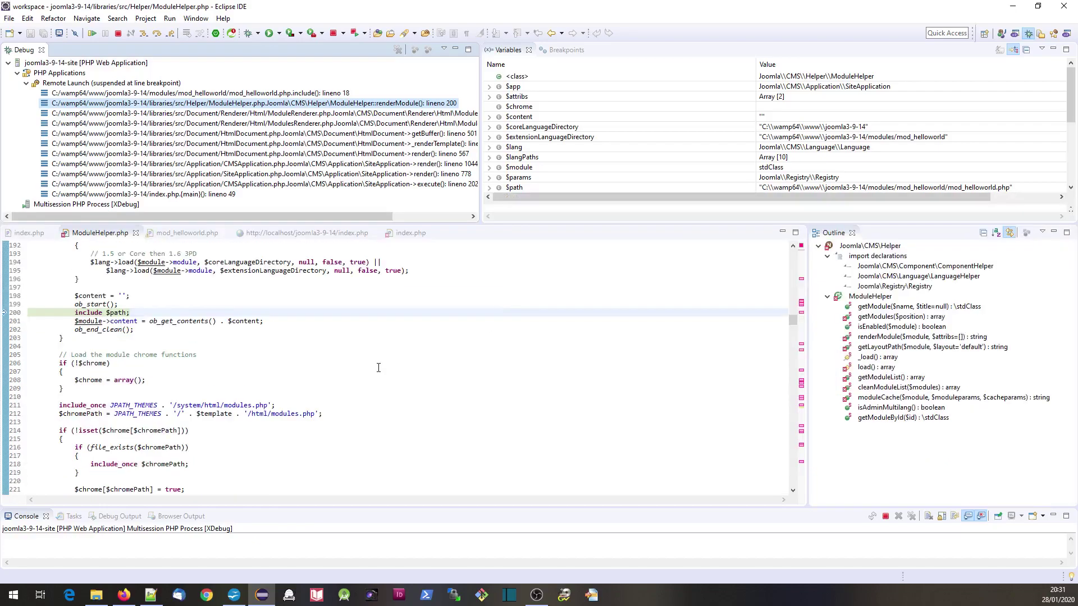
{"action": "scroll", "coordinate": [487, 327], "scroll_direction": "up", "scroll_amount": 1}
{"action": "scroll", "coordinate": [337, 354], "scroll_direction": "up", "scroll_amount": 1}
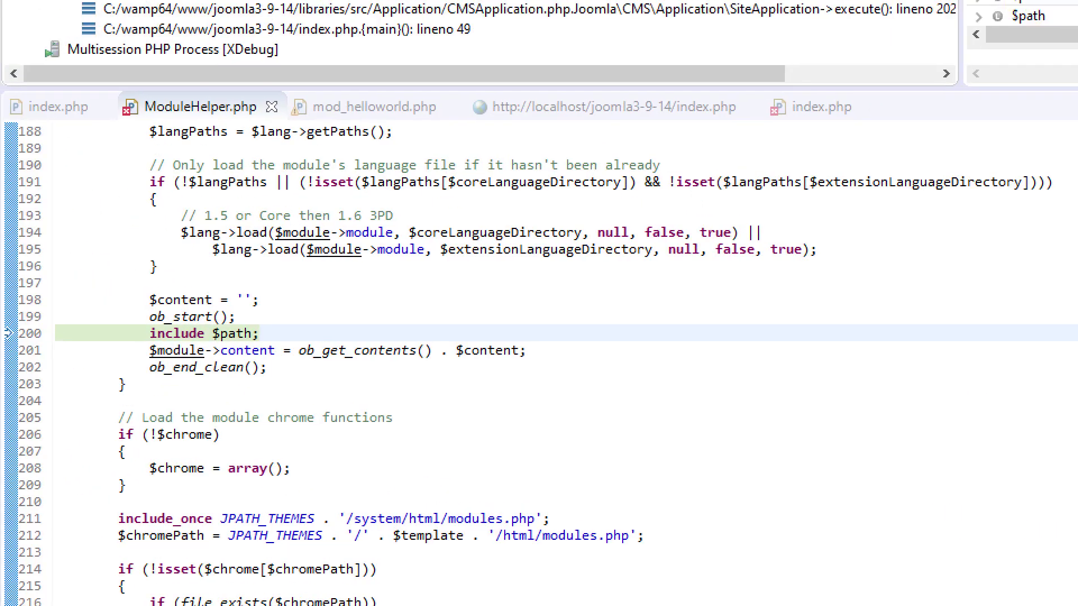
{"action": "left_click_drag", "start_coordinate": [87, 309], "coordinate": [84, 392]}
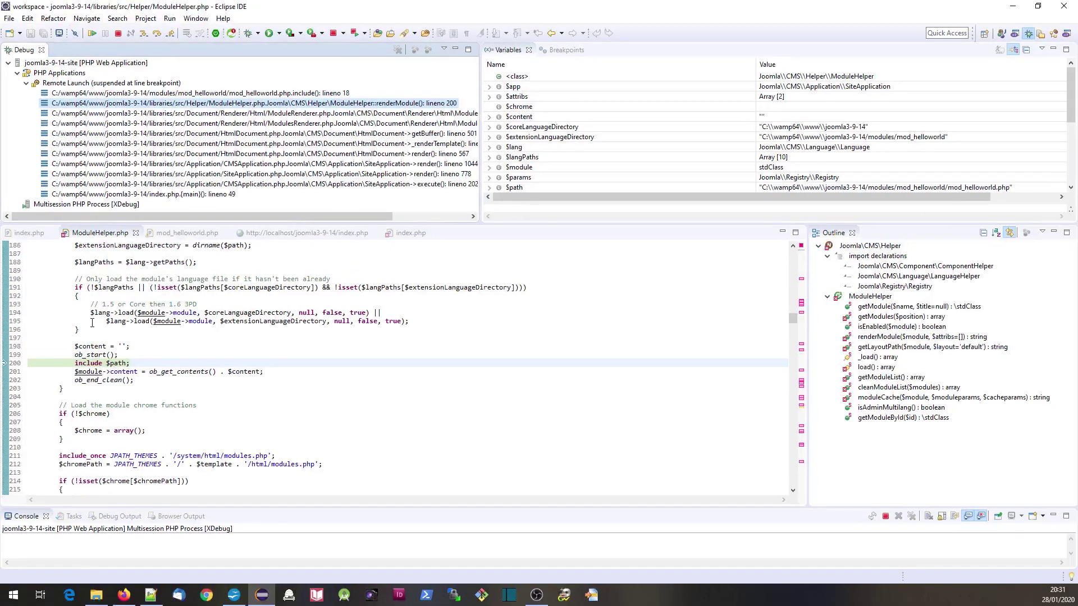
{"action": "scroll", "coordinate": [405, 362], "scroll_direction": "up", "scroll_amount": 3}
{"action": "left_click_drag", "start_coordinate": [76, 297], "coordinate": [203, 297]}
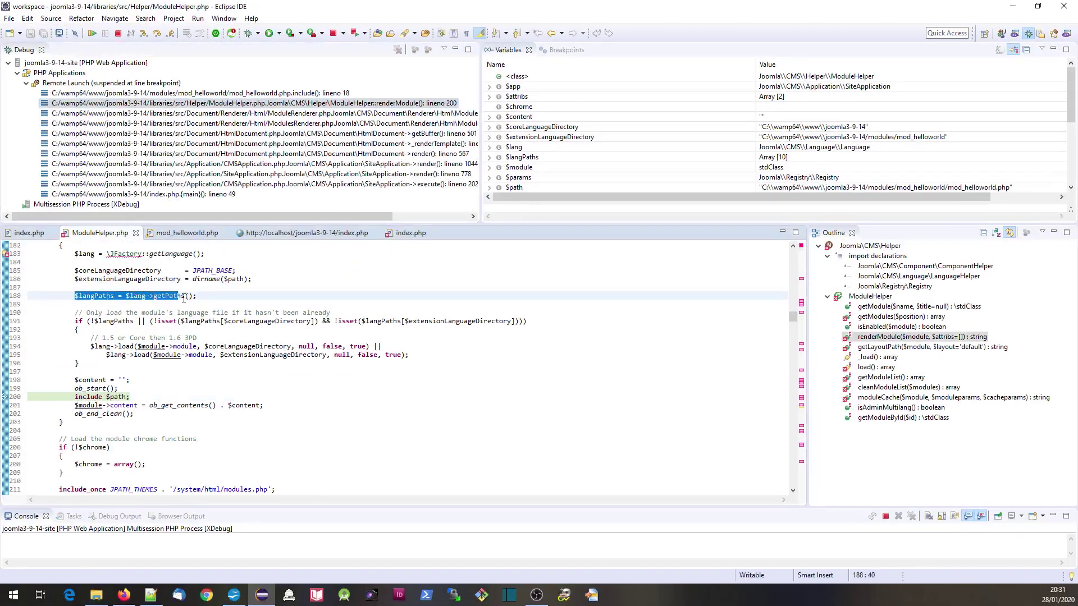
{"action": "left_click", "coordinate": [204, 297]}
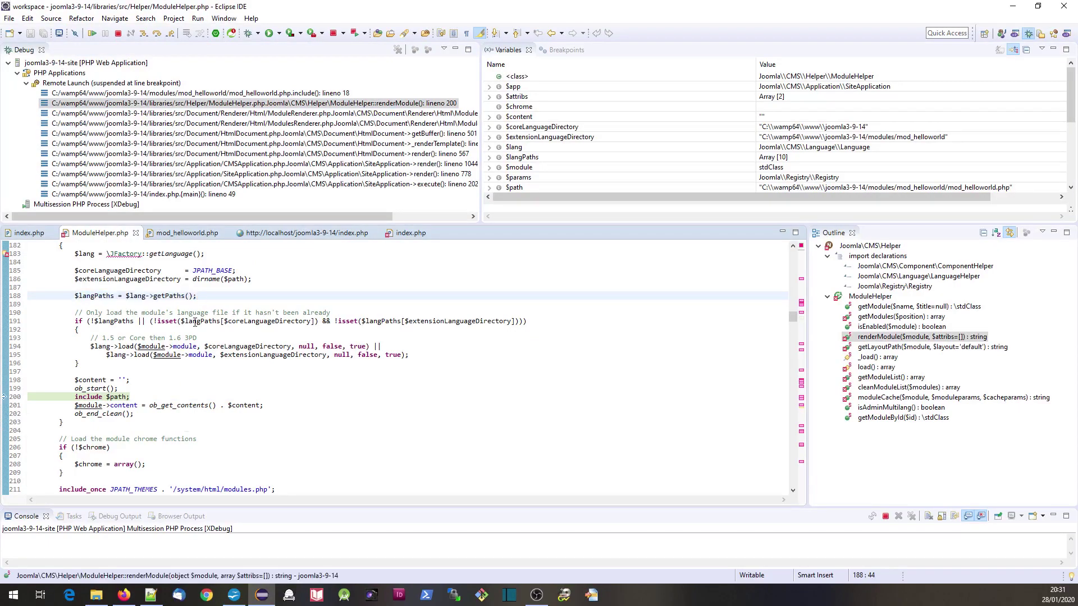
{"action": "scroll", "coordinate": [185, 340], "scroll_direction": "down", "scroll_amount": 1}
{"action": "scroll", "coordinate": [184, 341], "scroll_direction": "down", "scroll_amount": 1}
{"action": "scroll", "coordinate": [184, 341], "scroll_direction": "down", "scroll_amount": 1}
{"action": "scroll", "coordinate": [185, 341], "scroll_direction": "down", "scroll_amount": 1}
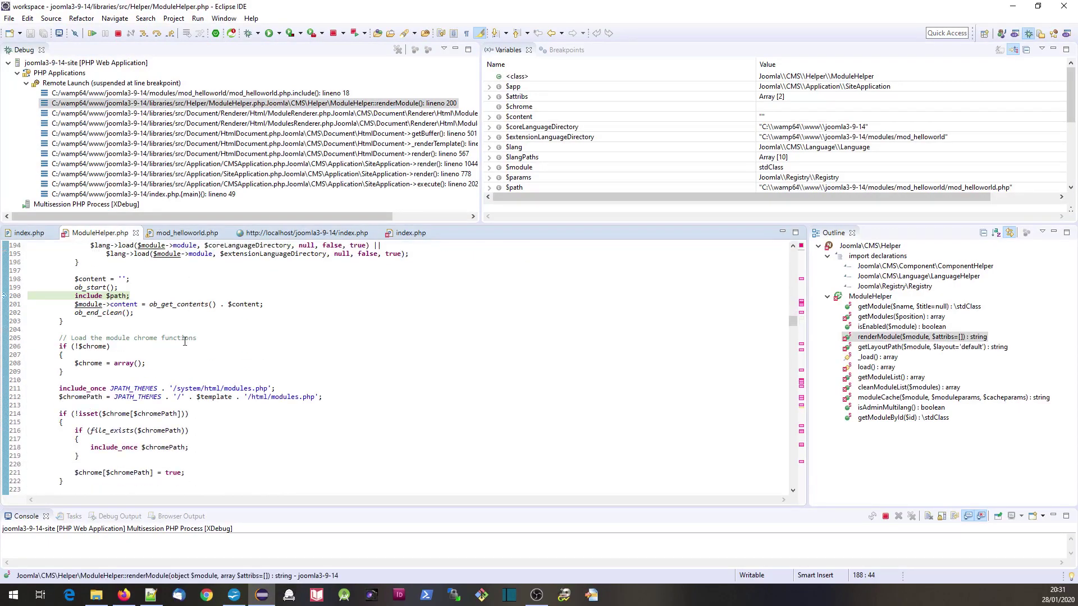
{"action": "scroll", "coordinate": [184, 340], "scroll_direction": "down", "scroll_amount": 1}
{"action": "scroll", "coordinate": [184, 340], "scroll_direction": "down", "scroll_amount": 1}
{"action": "scroll", "coordinate": [184, 340], "scroll_direction": "down", "scroll_amount": 1}
{"action": "scroll", "coordinate": [184, 340], "scroll_direction": "down", "scroll_amount": 1}
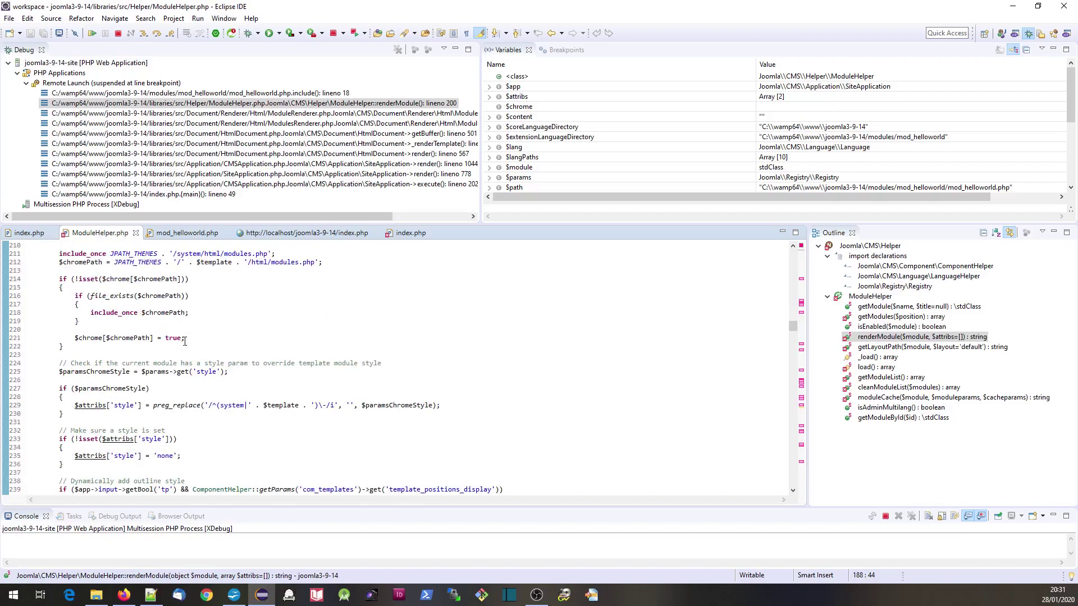
{"action": "scroll", "coordinate": [185, 340], "scroll_direction": "down", "scroll_amount": 1}
{"action": "left_click_drag", "start_coordinate": [59, 354], "coordinate": [234, 356]}
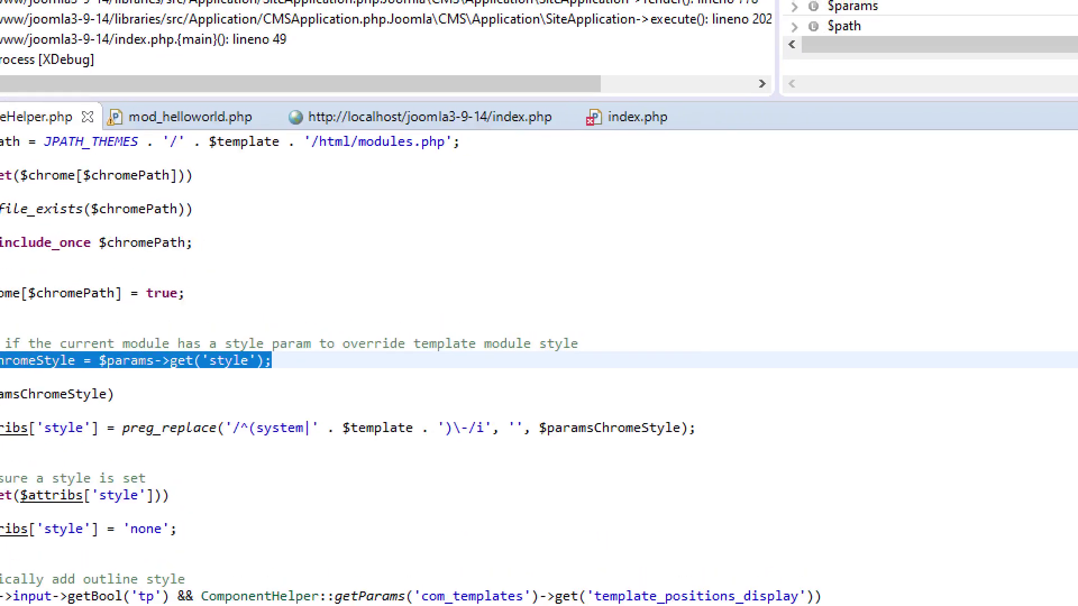
{"action": "left_click_drag", "start_coordinate": [192, 372], "coordinate": [246, 371]}
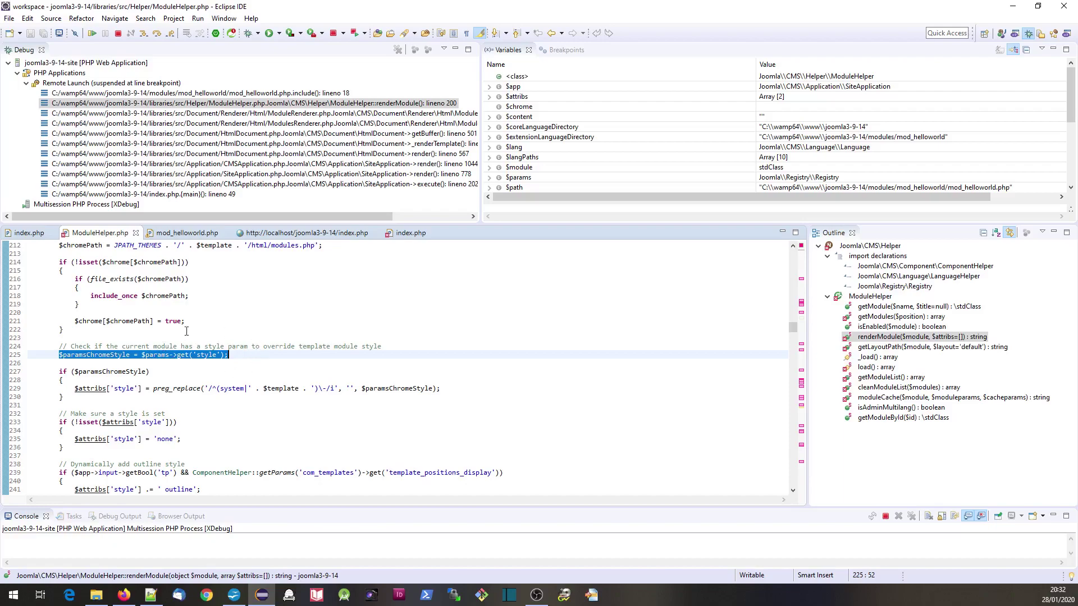
{"action": "left_click", "coordinate": [195, 375]}
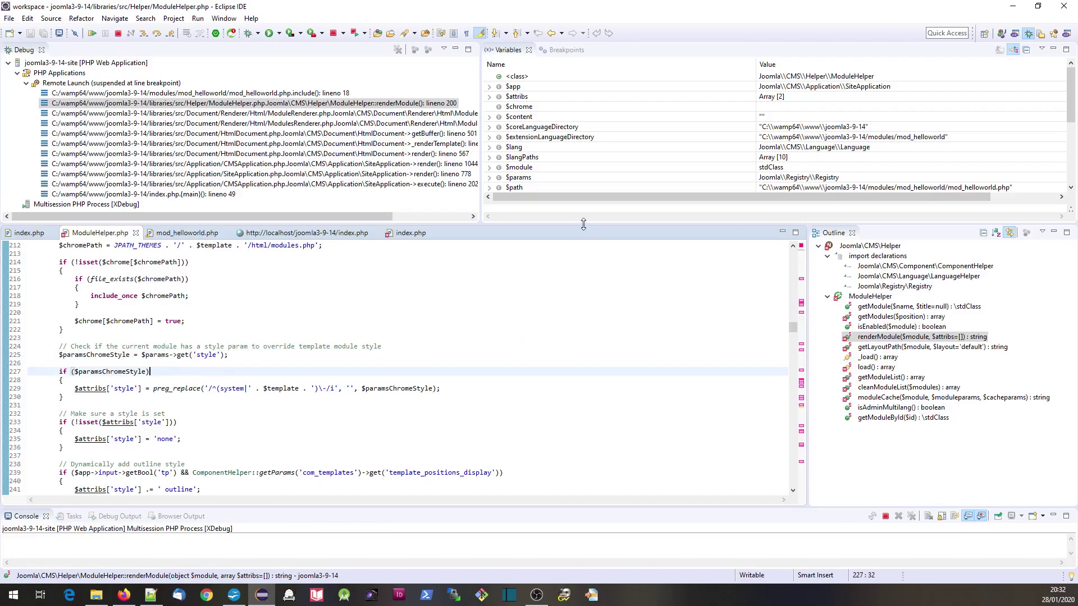
{"action": "left_click_drag", "start_coordinate": [583, 223], "coordinate": [588, 301]}
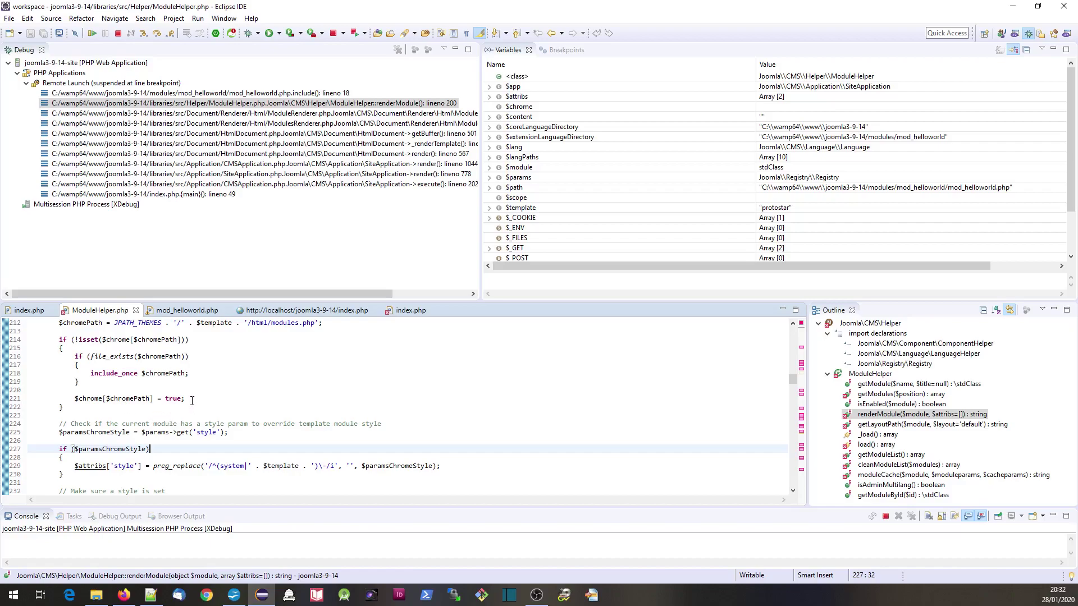
Review the ModHelloWorldHelper class in helper.php, then view mod_helloworld.php in Notepad++.
{"action": "left_click", "coordinate": [151, 595]}
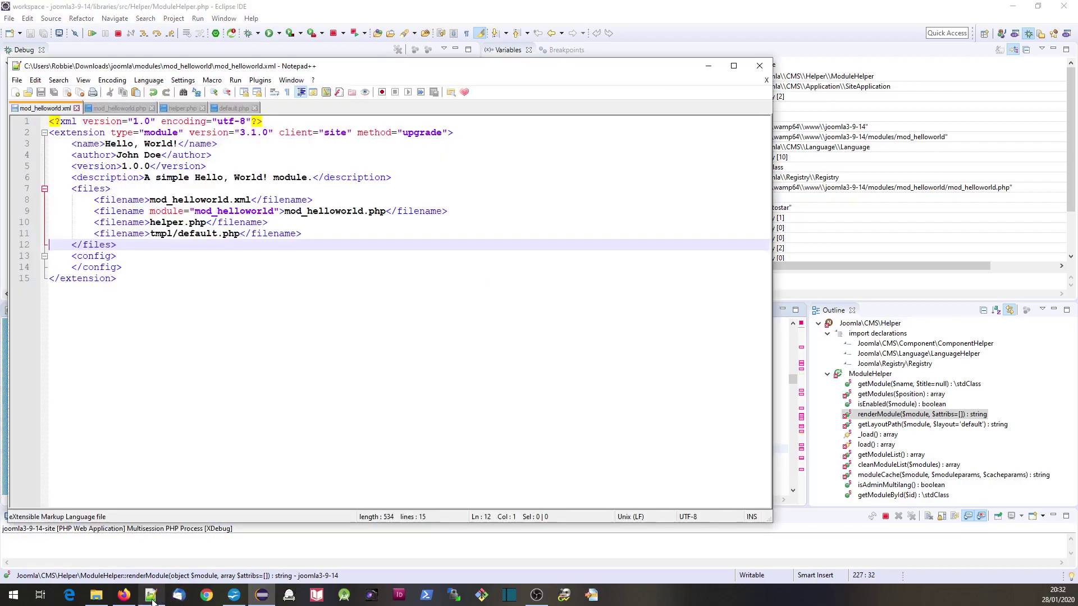
{"action": "left_click", "coordinate": [182, 109]}
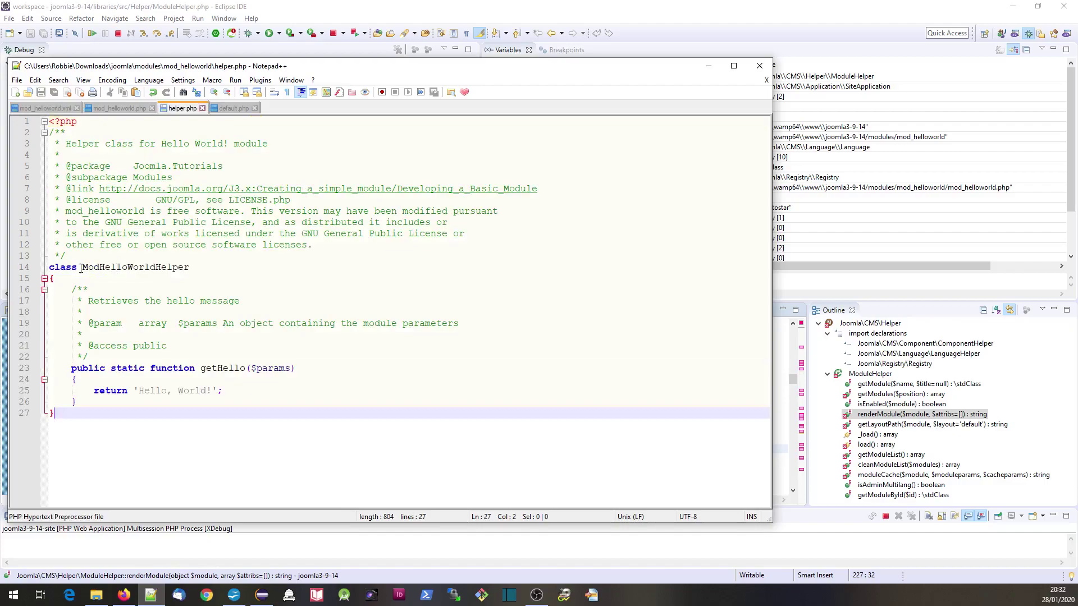
{"action": "left_click_drag", "start_coordinate": [49, 267], "coordinate": [194, 266]}
{"action": "left_click", "coordinate": [240, 368]}
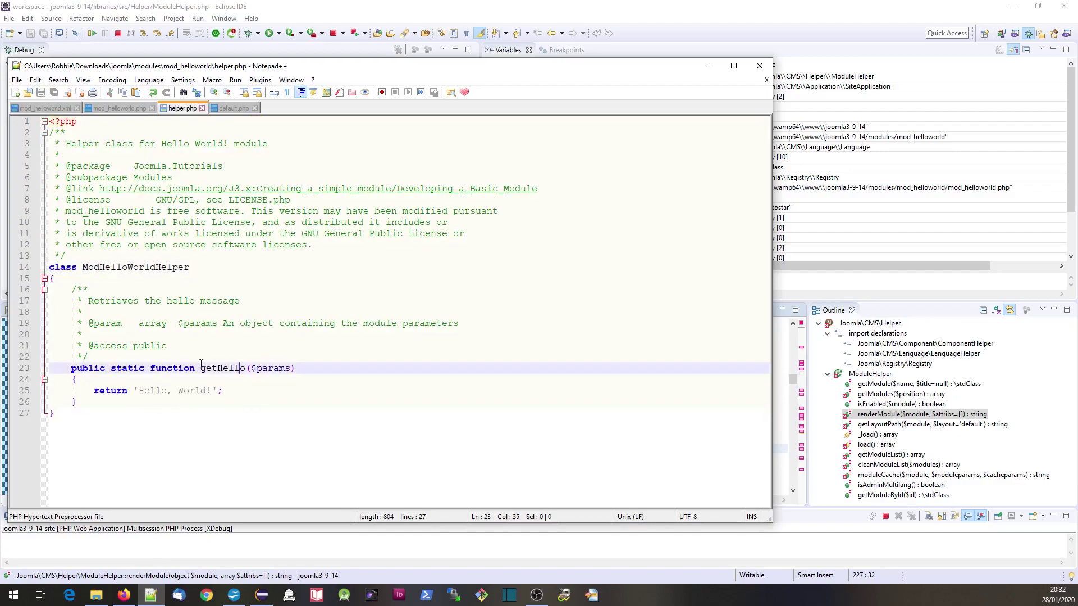
{"action": "left_click", "coordinate": [120, 108]}
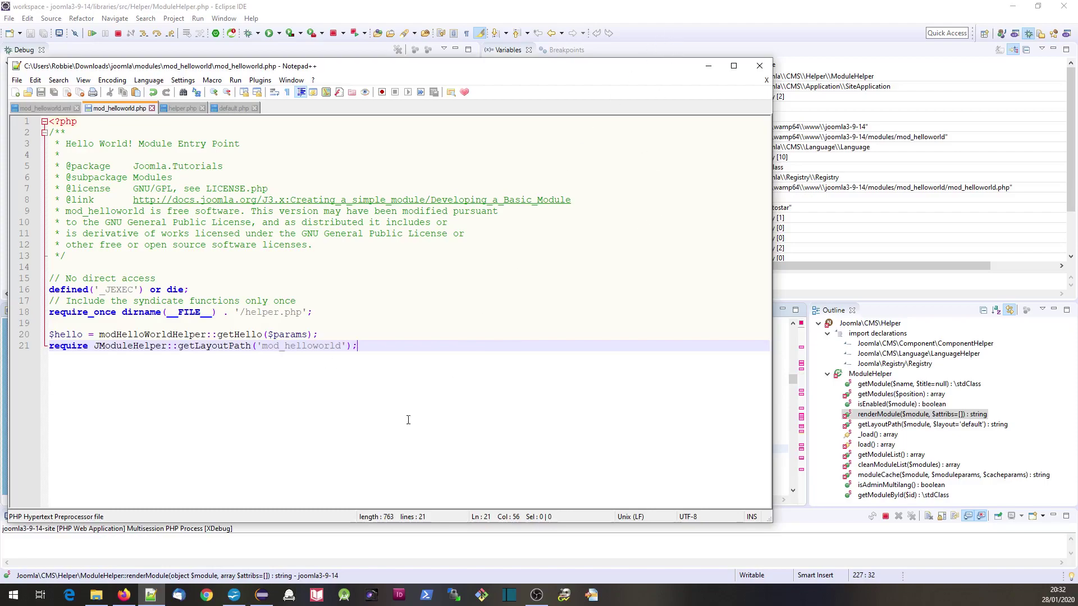
Show the YouTube 'eclipse and xdebug' setup video in Firefox, then return to the module slides.
{"action": "left_click", "coordinate": [123, 596]}
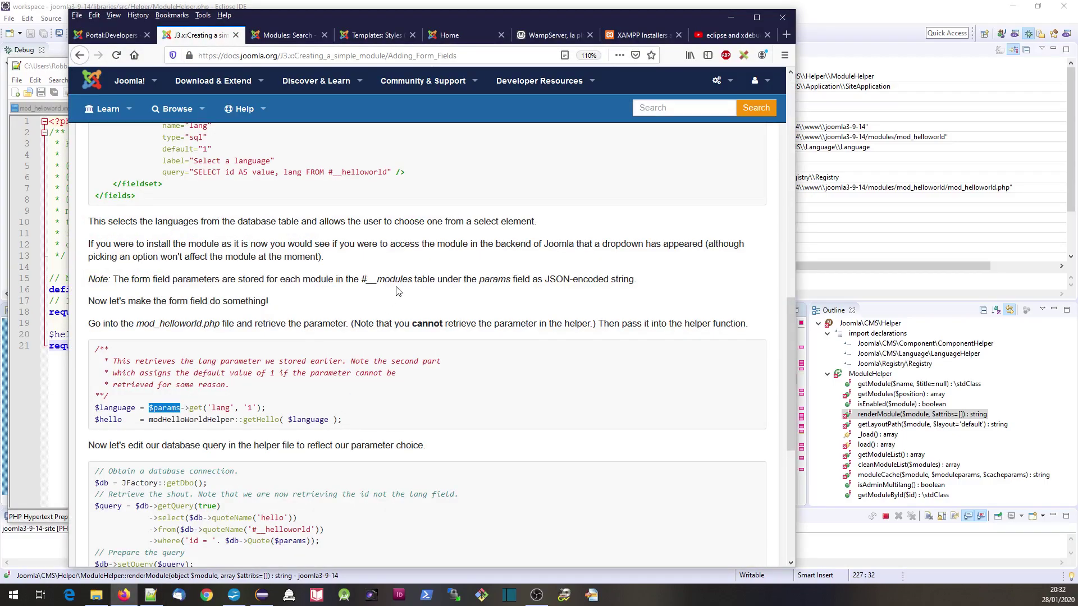
{"action": "left_click", "coordinate": [729, 35]}
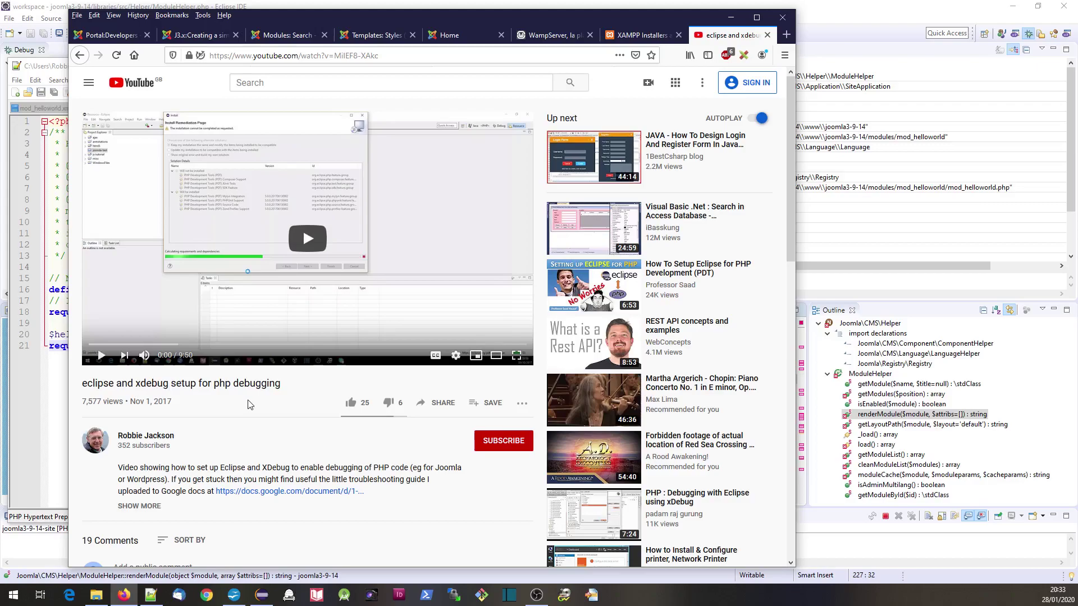
{"action": "left_click", "coordinate": [234, 596]}
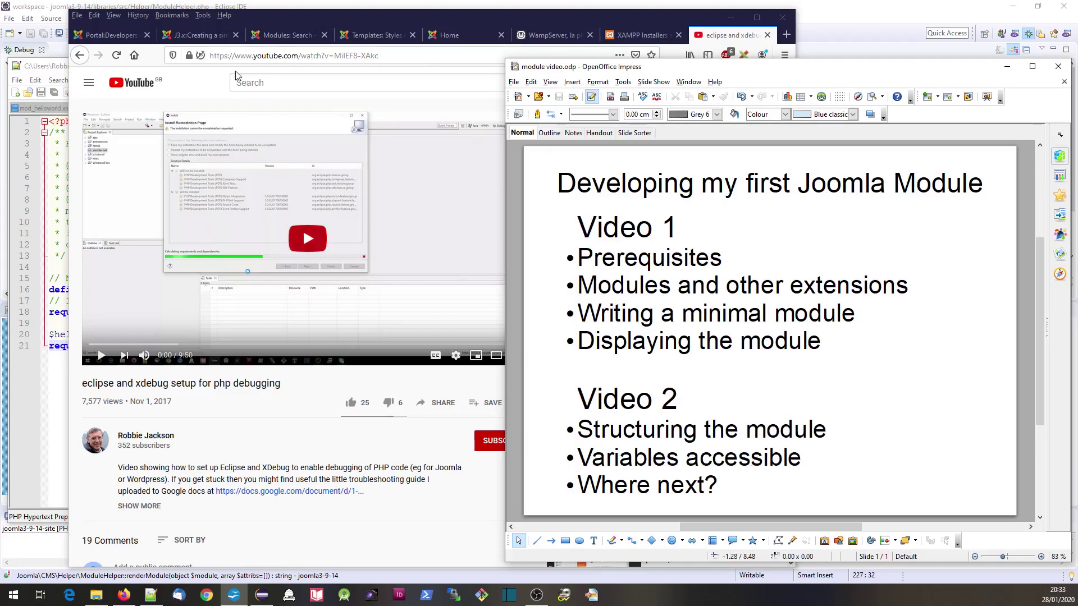
Go from the Joomla Developers Portal to the API Guides index and the JInput article.
{"action": "left_click", "coordinate": [199, 35]}
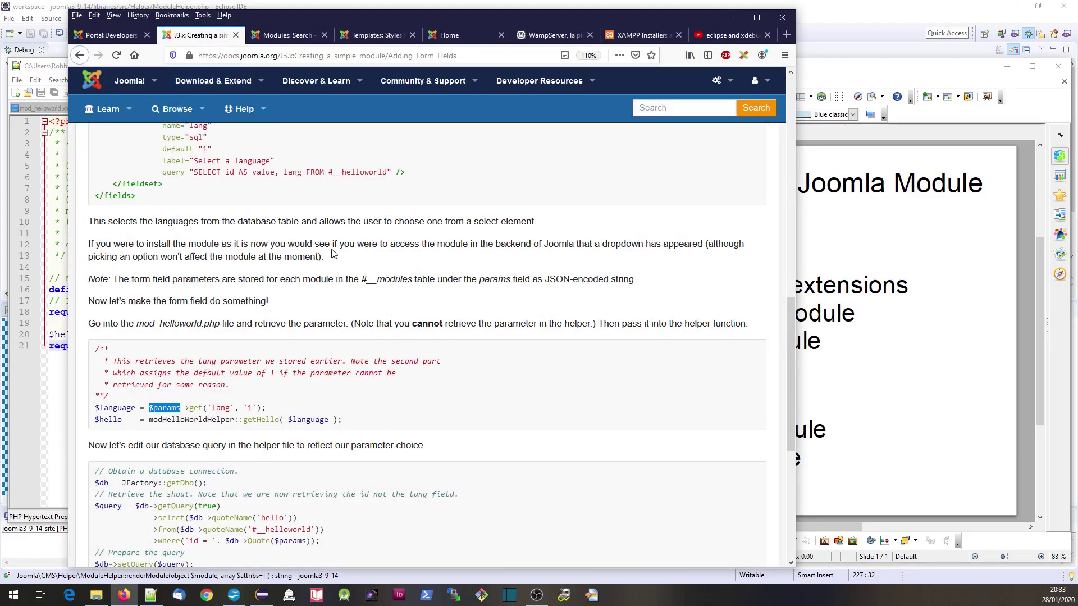
{"action": "scroll", "coordinate": [314, 278], "scroll_direction": "down", "scroll_amount": 8}
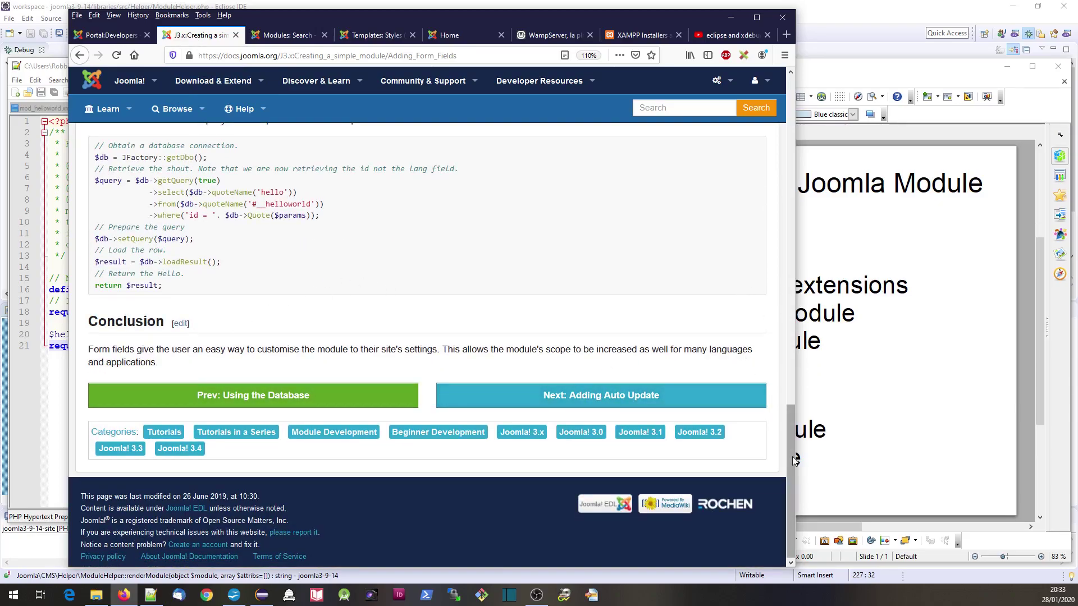
{"action": "scroll", "coordinate": [421, 295], "scroll_direction": "up", "scroll_amount": 10}
{"action": "scroll", "coordinate": [422, 253], "scroll_direction": "up", "scroll_amount": 10}
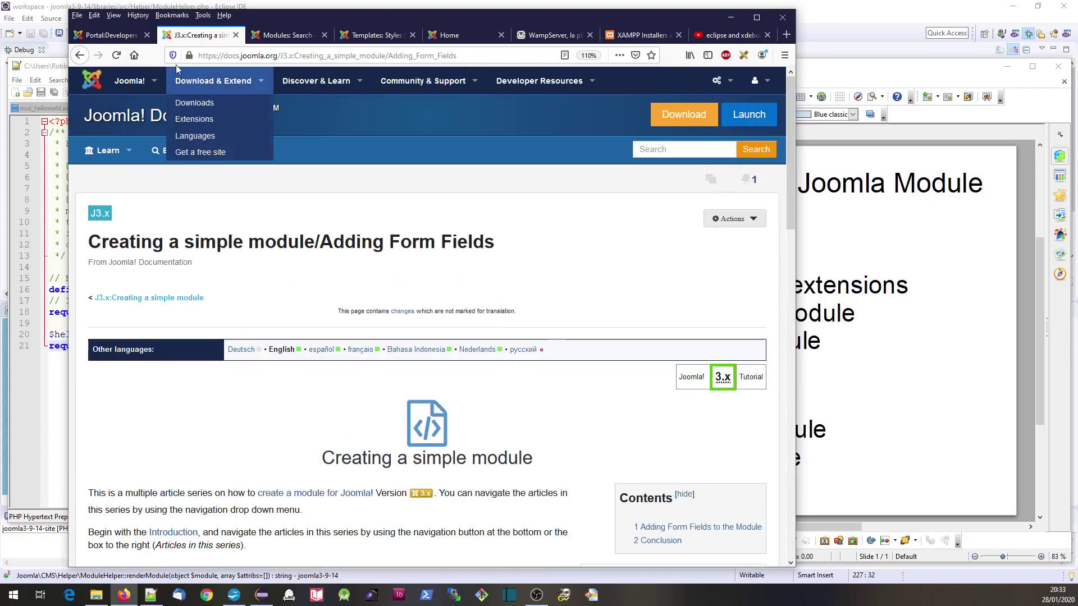
{"action": "left_click", "coordinate": [109, 34]}
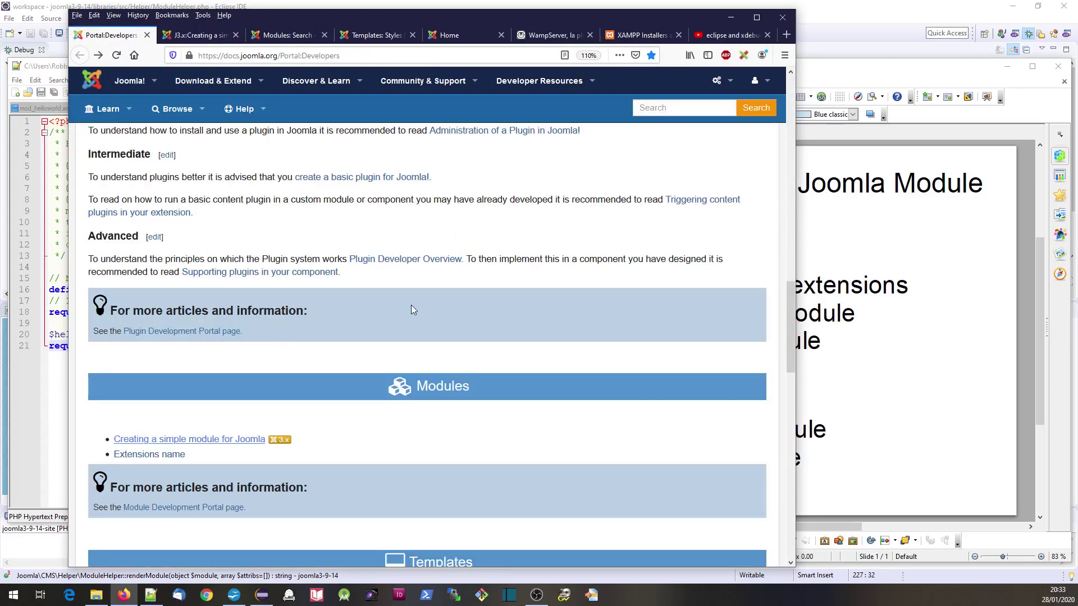
{"action": "scroll", "coordinate": [411, 305], "scroll_direction": "up", "scroll_amount": 10}
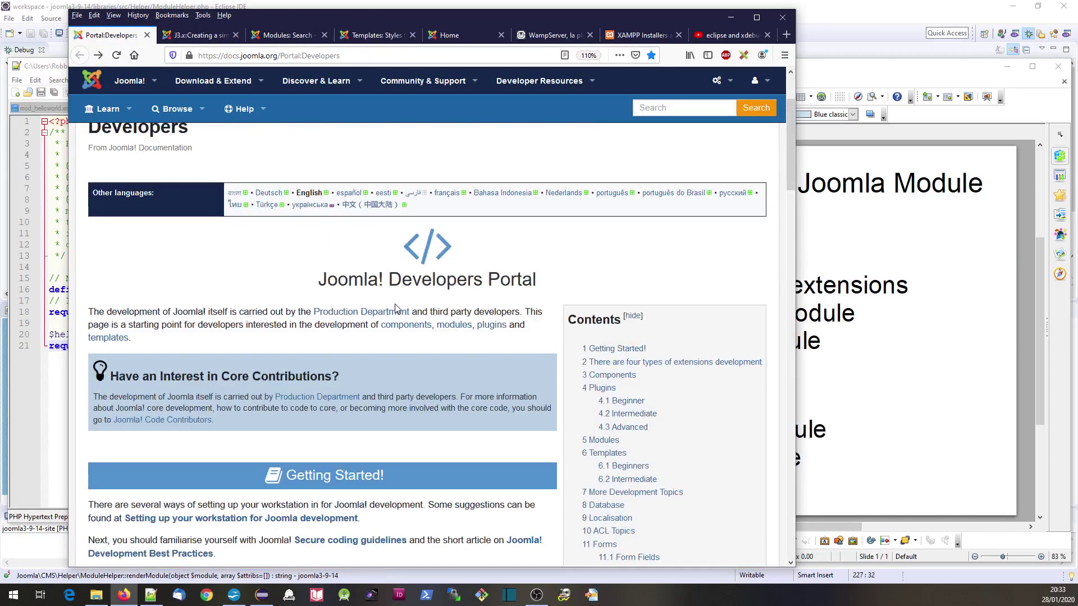
{"action": "scroll", "coordinate": [395, 304], "scroll_direction": "up", "scroll_amount": 1}
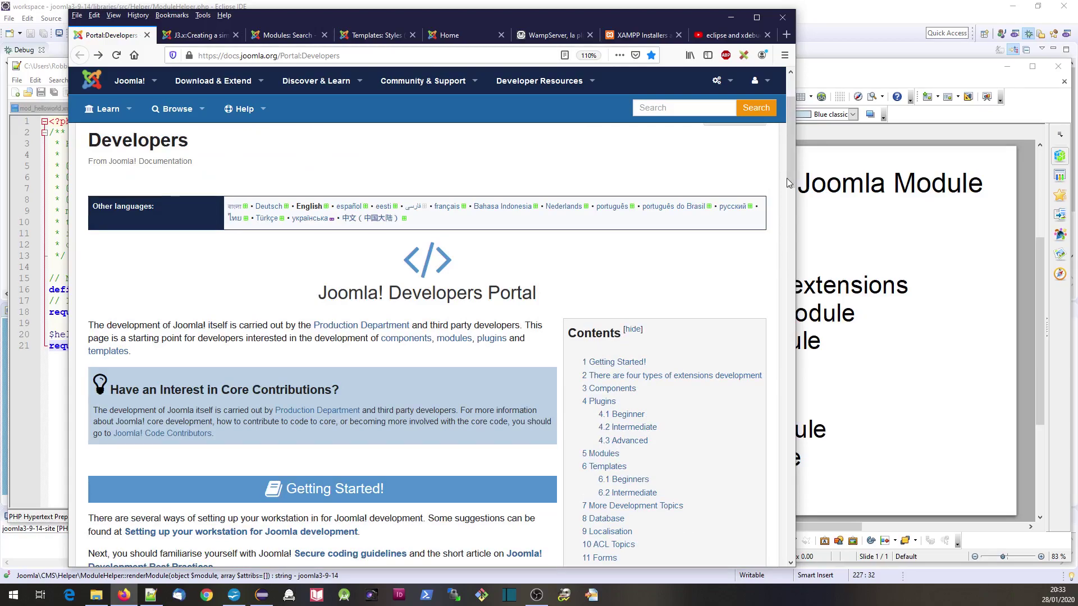
{"action": "left_click_drag", "start_coordinate": [787, 178], "coordinate": [790, 472]}
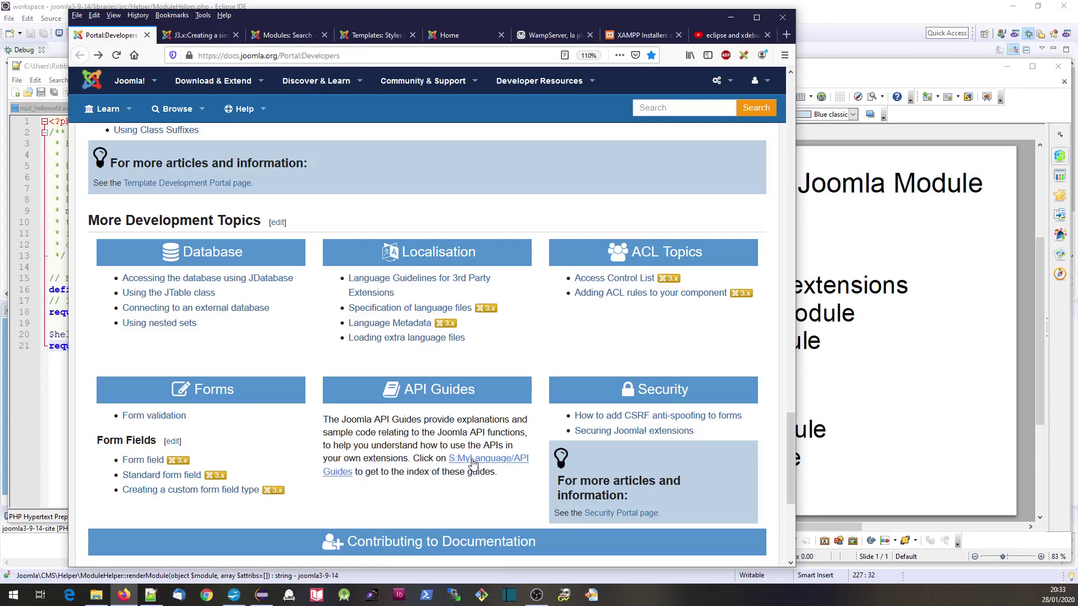
{"action": "left_click", "coordinate": [473, 462]}
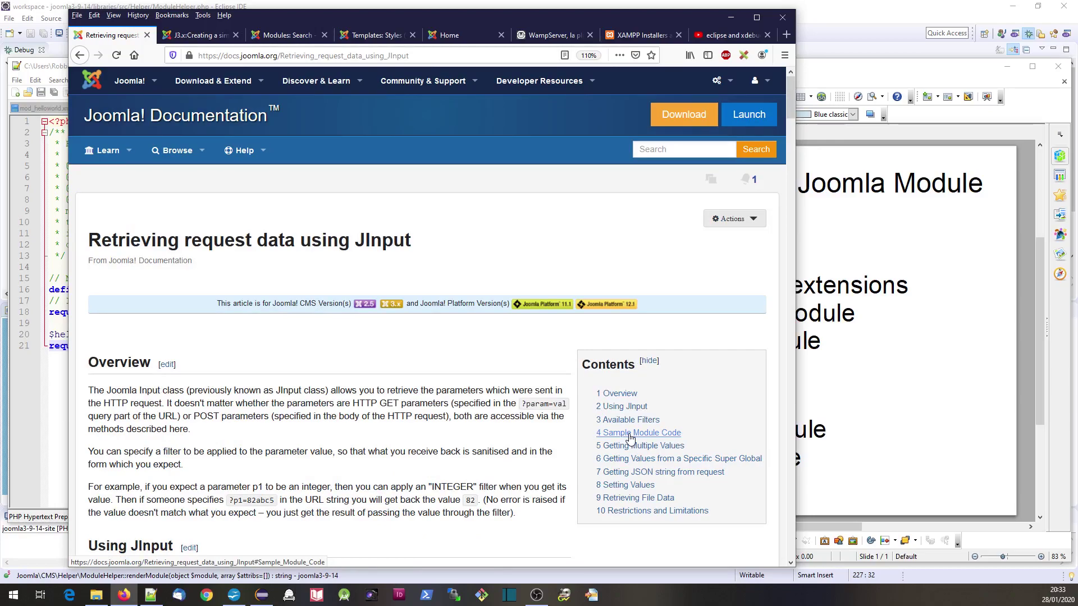
Jump to the JInput article's '4 Sample Module Code' section with the mod_input listings.
{"action": "left_click", "coordinate": [631, 434]}
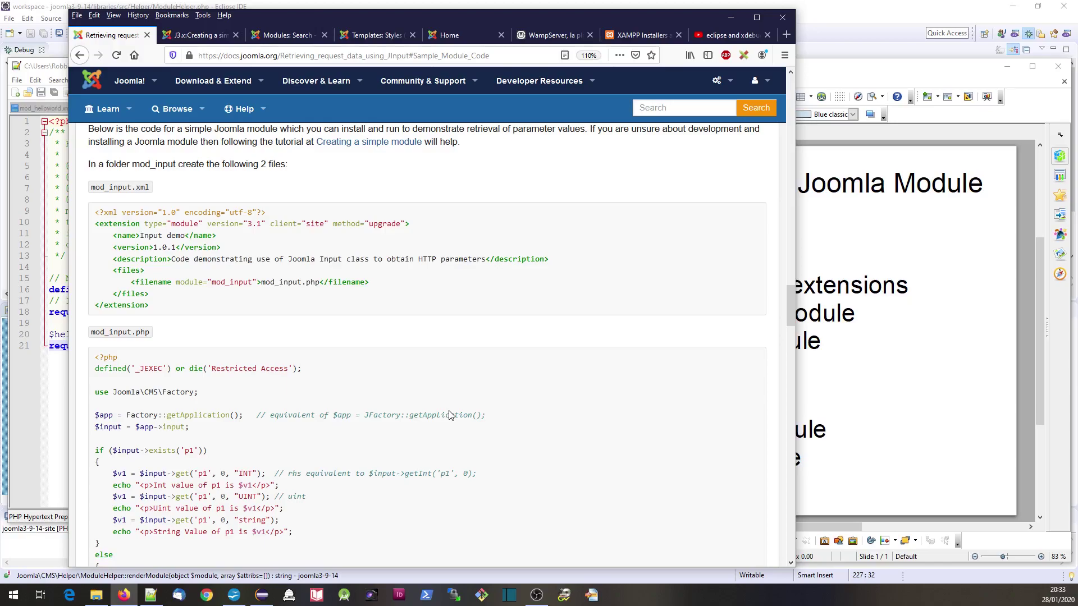
{"action": "scroll", "coordinate": [450, 416], "scroll_direction": "down", "scroll_amount": 2}
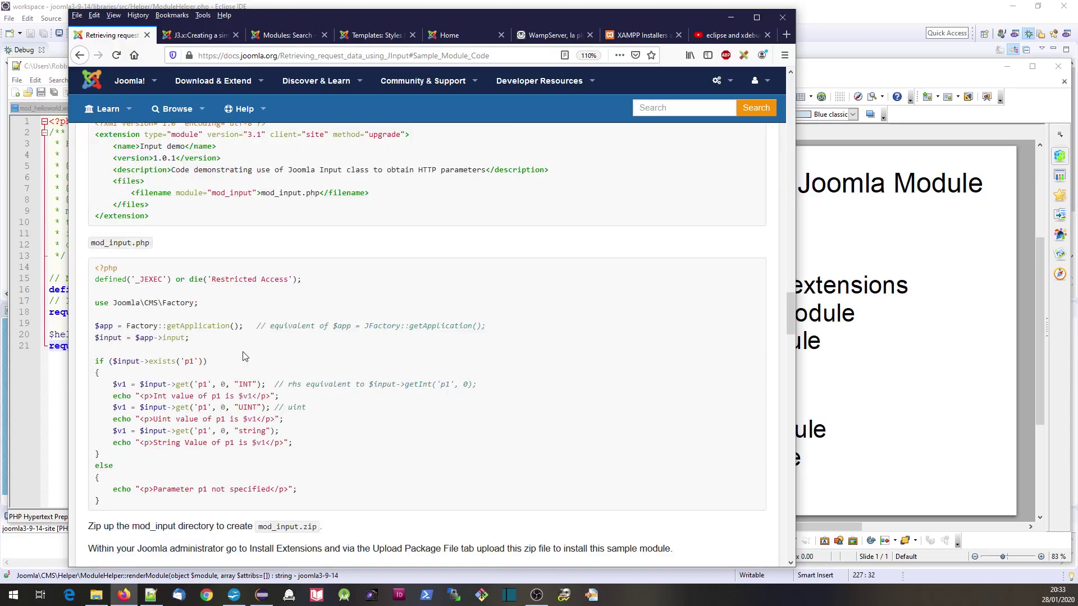